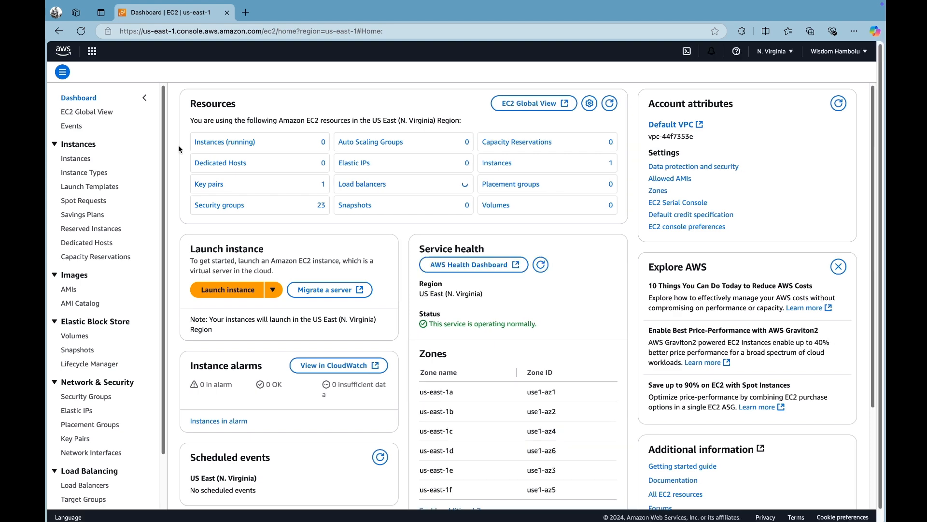
# Start launching a new EC2 instance from the Instances page and name it my-test-instance.
pyautogui.click(80, 160)
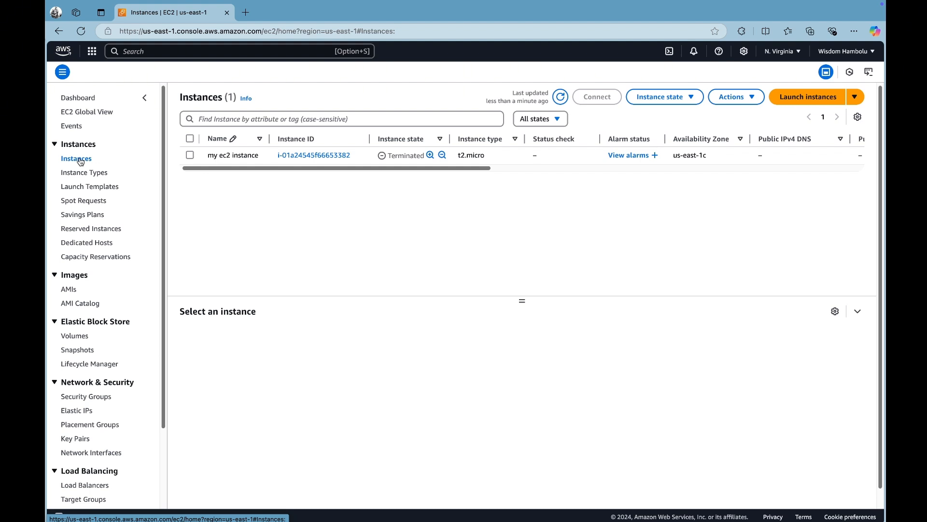
pyautogui.click(811, 100)
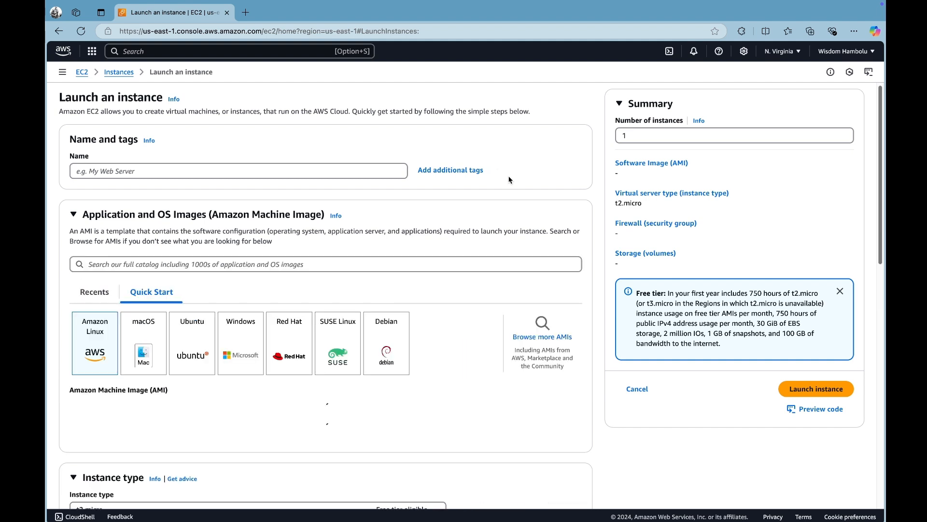
pyautogui.click(343, 171)
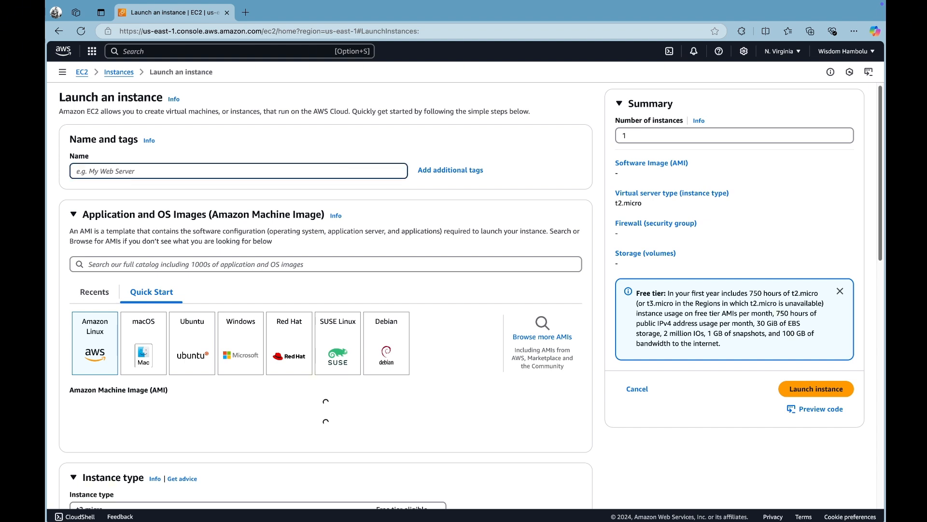
pyautogui.write('my-t')
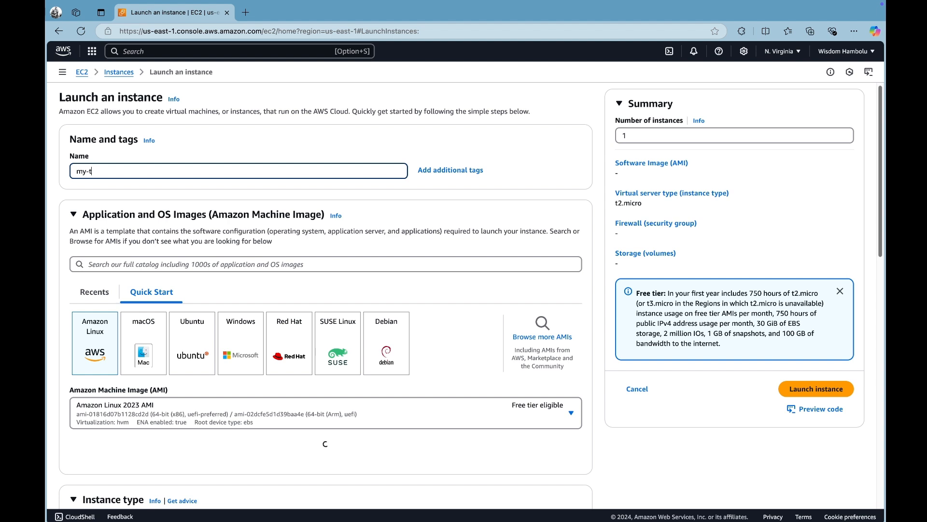
pyautogui.write('est-instance')
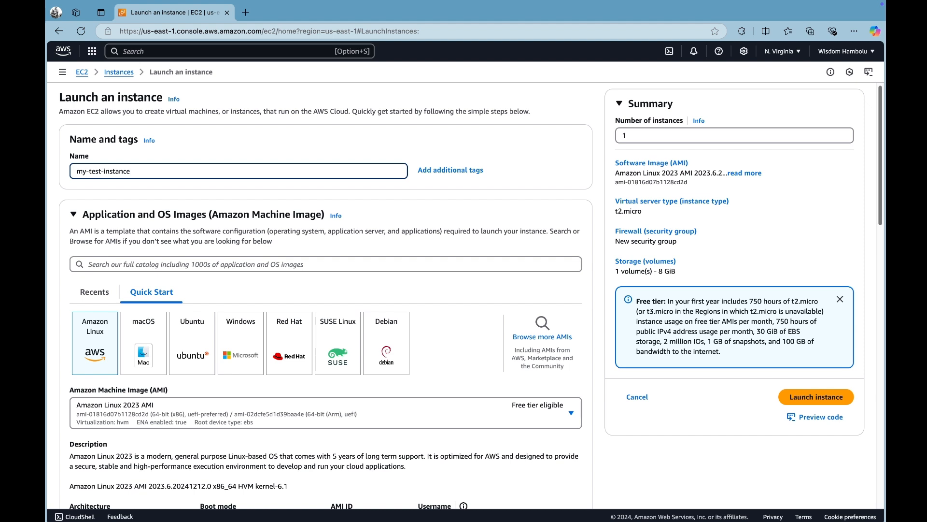
# Add an additional instance tag with the key Environment and the value test.
pyautogui.click(436, 172)
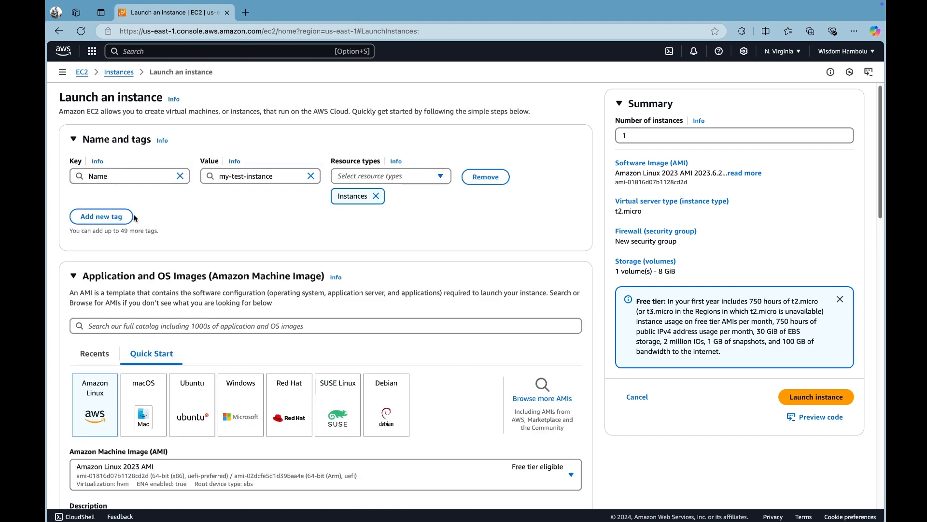
pyautogui.click(100, 217)
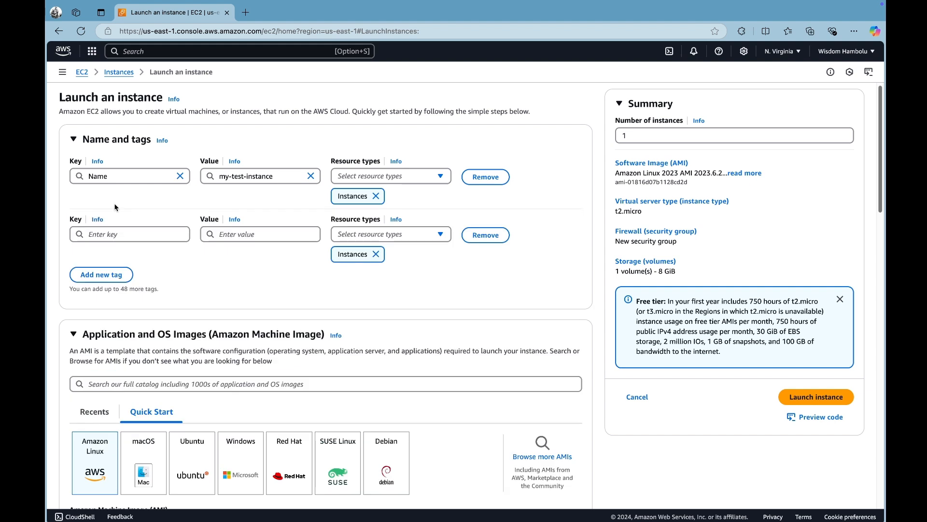
pyautogui.click(115, 231)
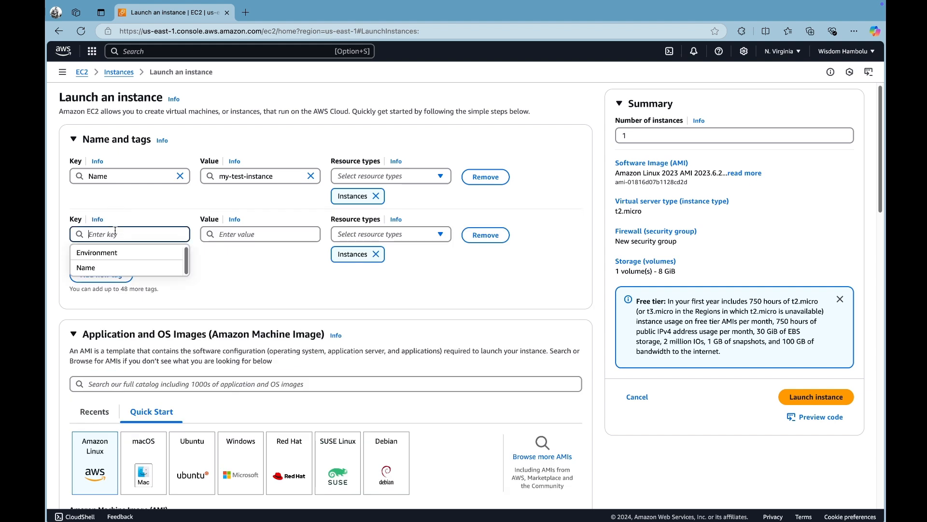
pyautogui.write('Em')
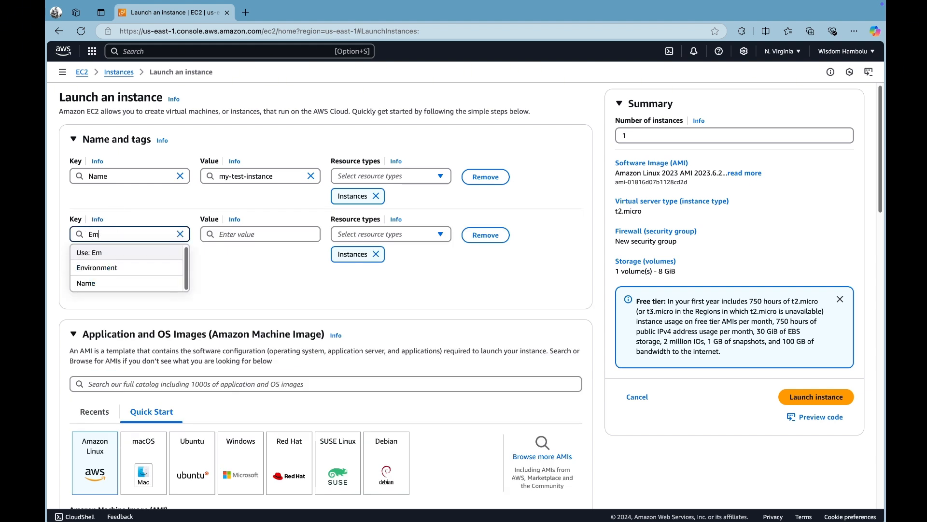
pyautogui.press('BackSpace')
pyautogui.write('nvi')
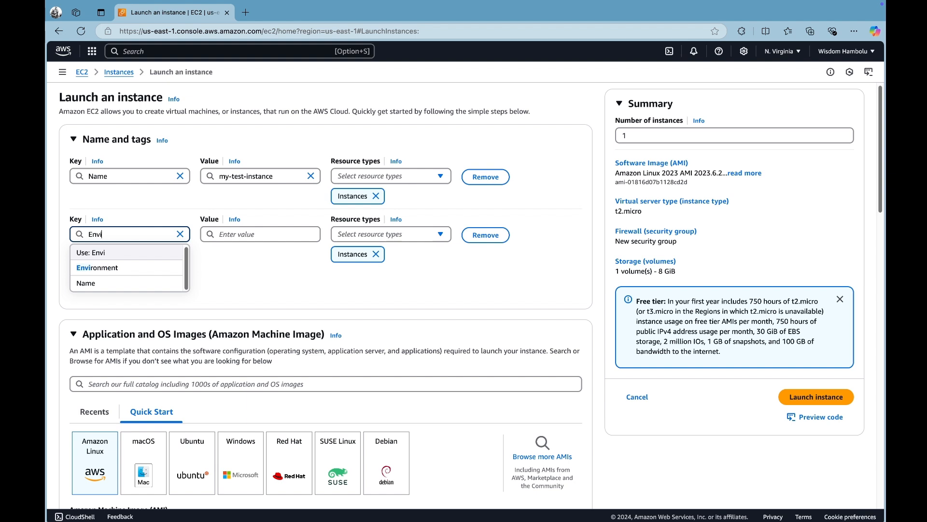
pyautogui.write('ronment')
pyautogui.click(277, 236)
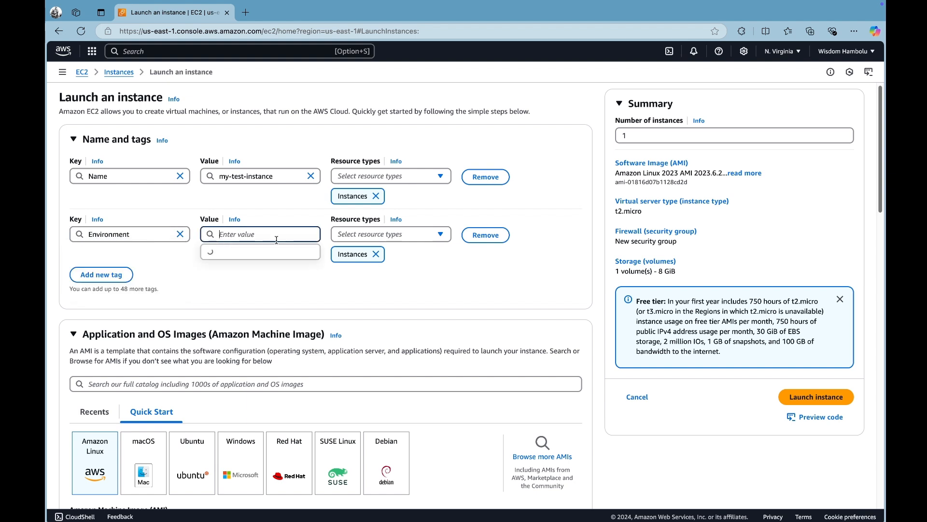
pyautogui.write('test')
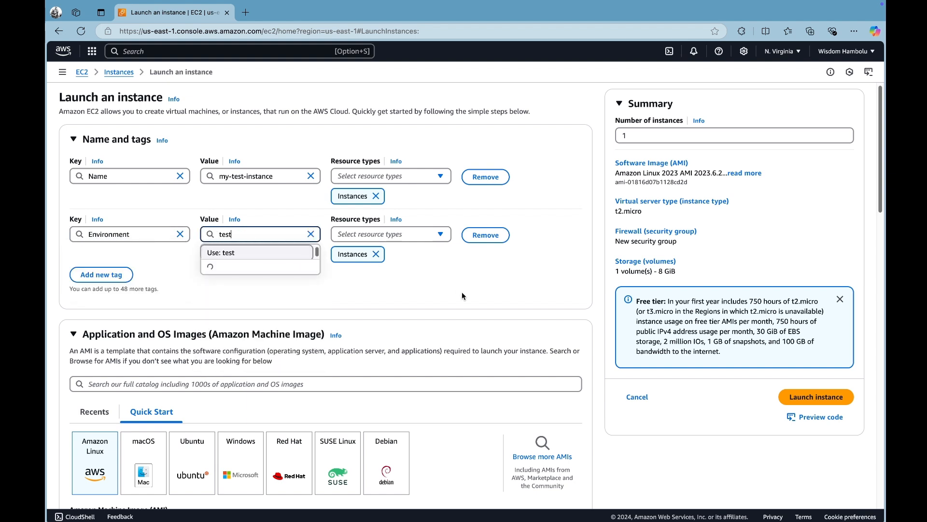
pyautogui.click(476, 277)
# Examine the machine image details, the architecture choices and the list of available instance types.
pyautogui.scroll(-3, 476, 277)
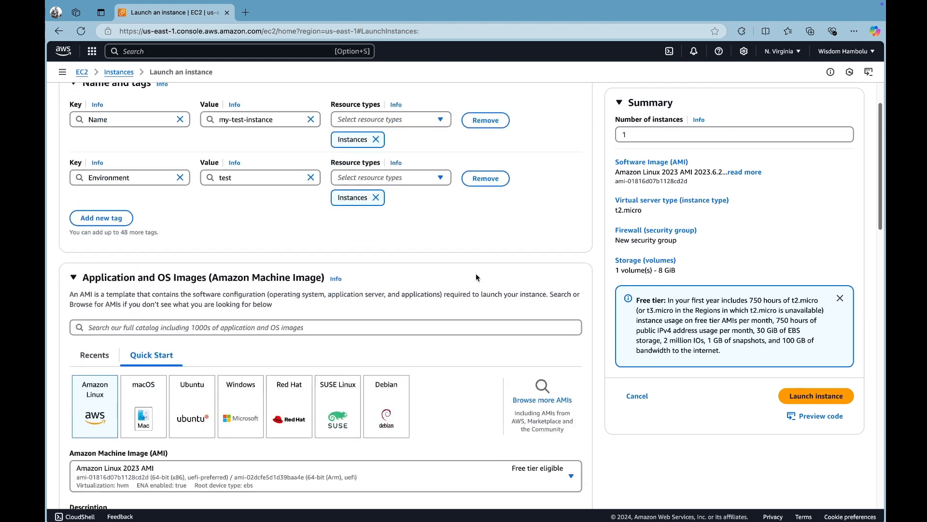
pyautogui.scroll(-2, 476, 275)
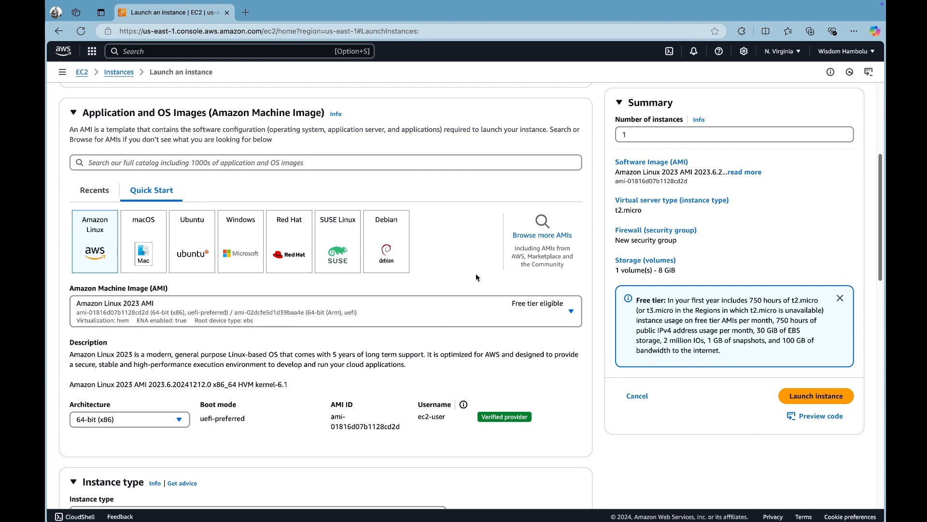
pyautogui.scroll(-2, 470, 288)
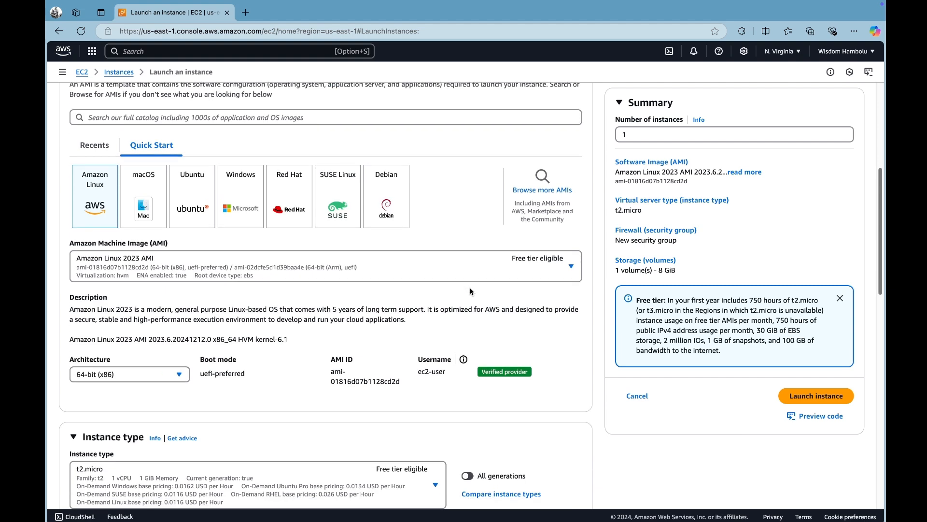
pyautogui.scroll(-2, 471, 291)
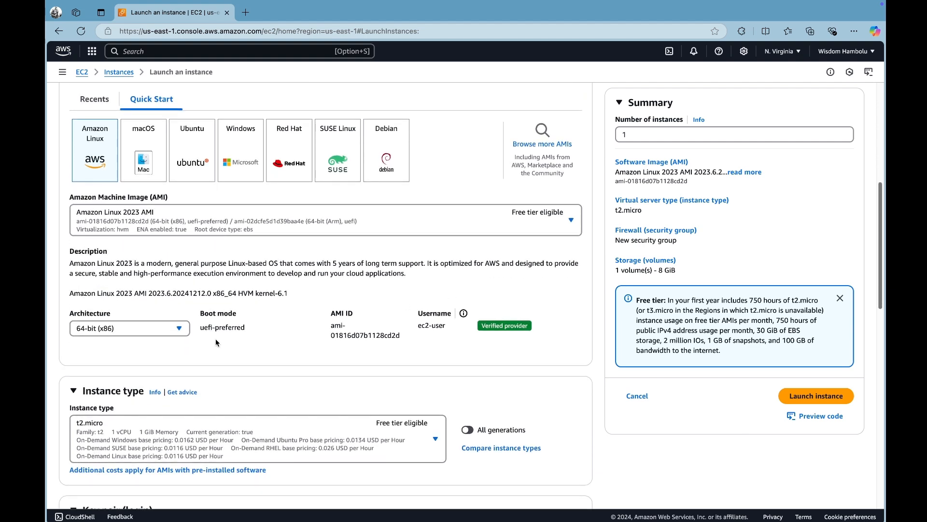
pyautogui.click(181, 332)
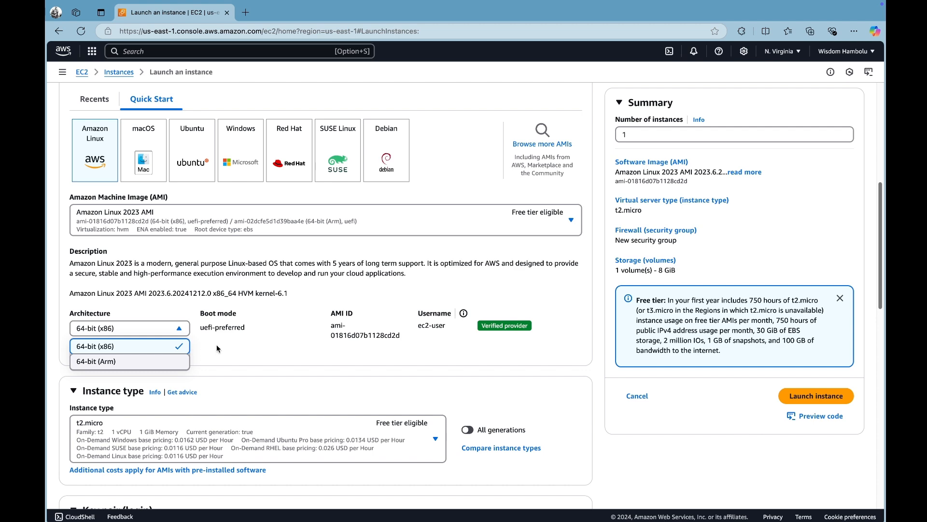
pyautogui.scroll(-3, 216, 344)
pyautogui.click(244, 286)
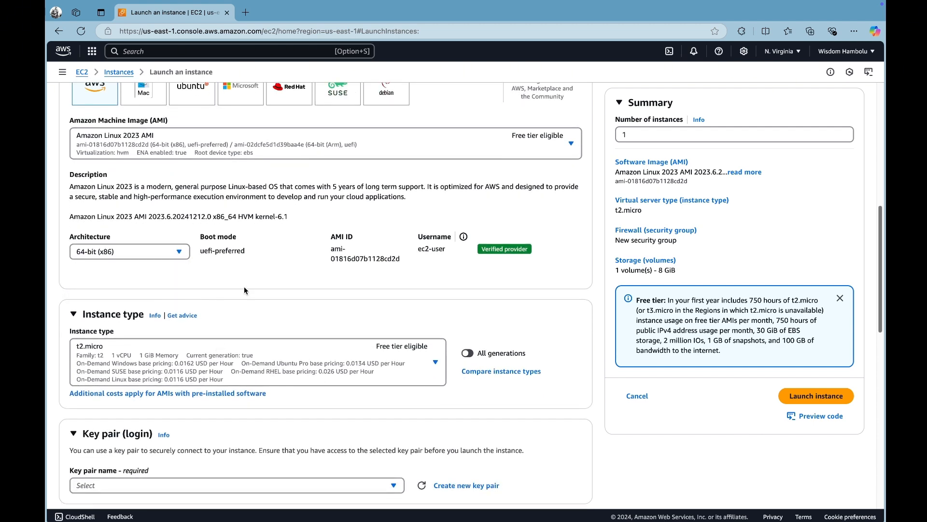
pyautogui.scroll(-4, 245, 289)
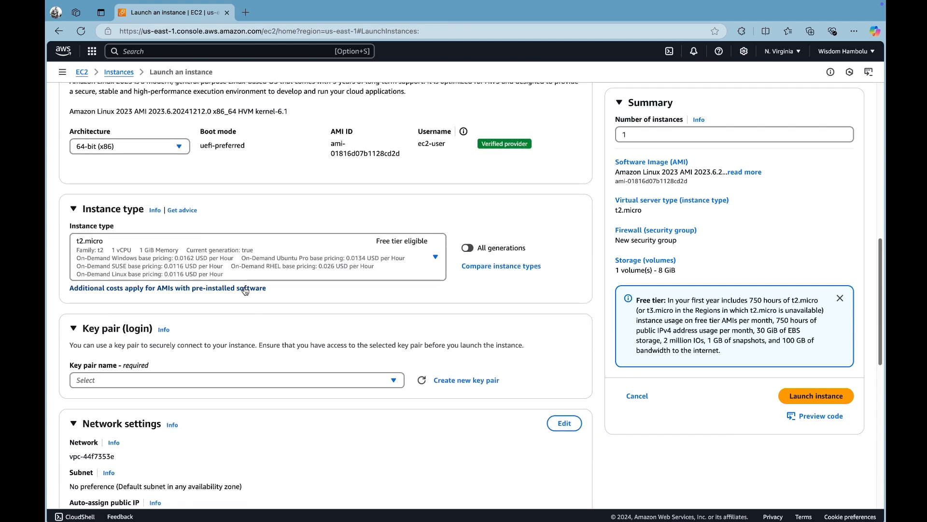
pyautogui.scroll(-1, 364, 299)
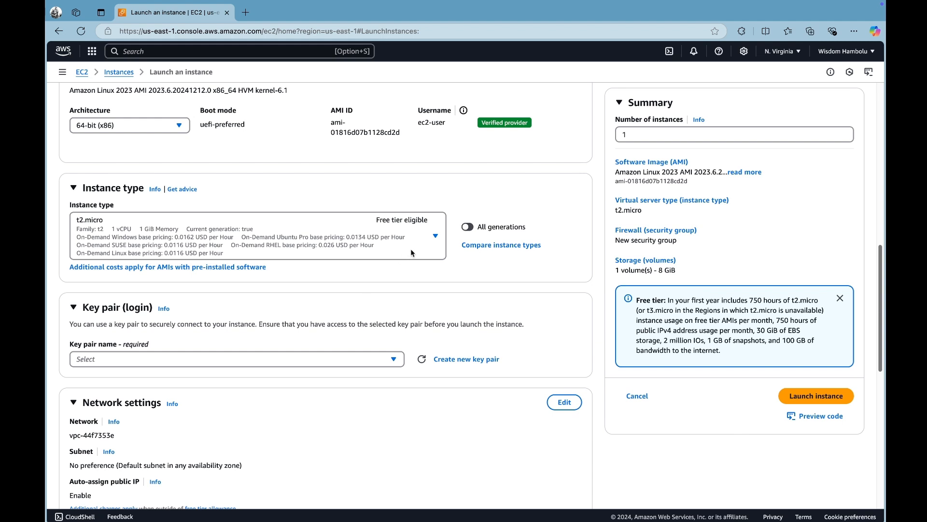
pyautogui.click(425, 239)
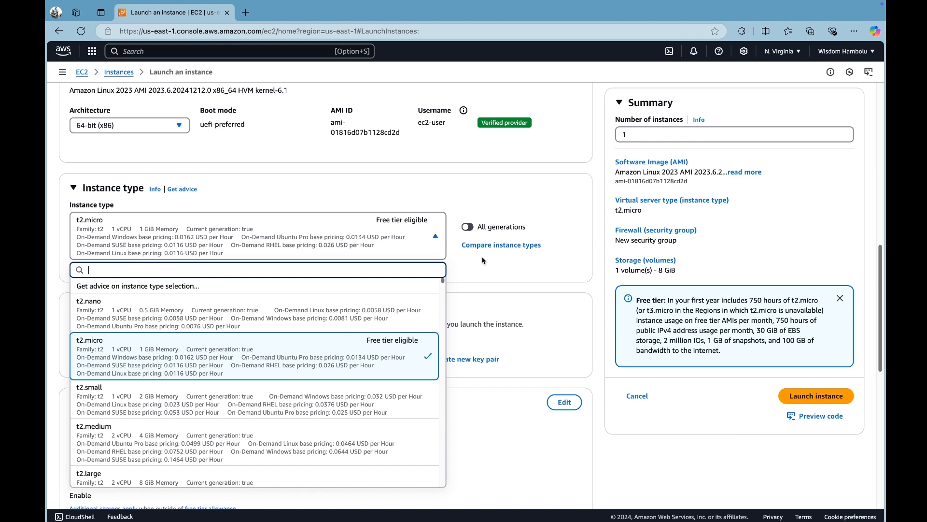
pyautogui.click(490, 280)
# Create a new RSA key pair named my-test-key in .pem format for logging in to the instance.
pyautogui.scroll(-3, 490, 280)
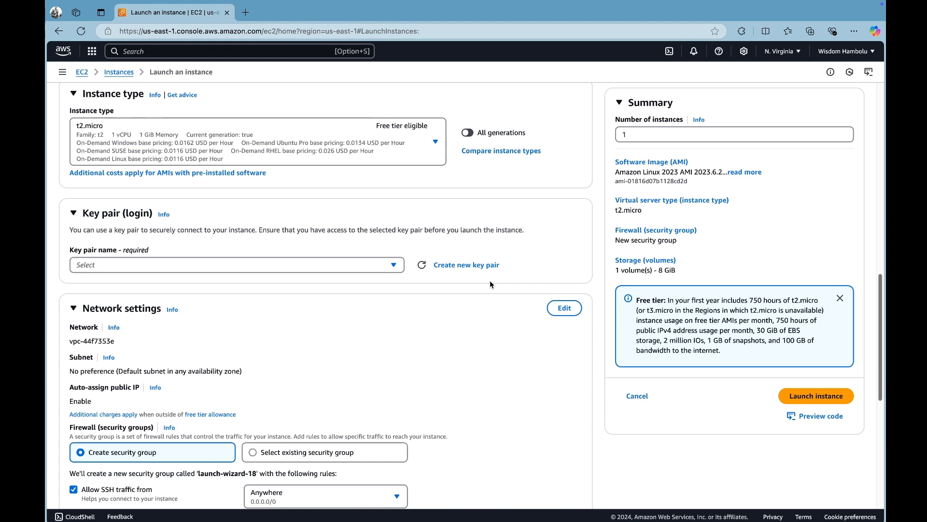
pyautogui.click(392, 268)
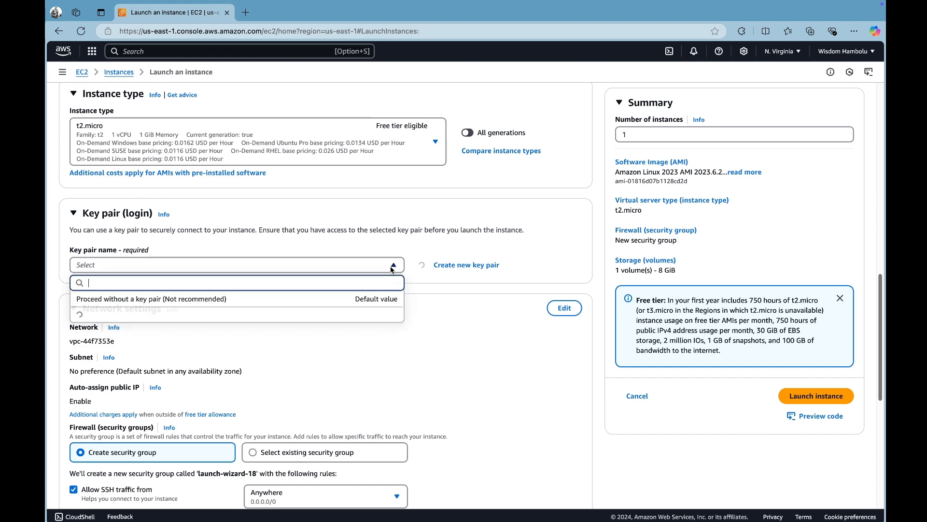
pyautogui.click(502, 274)
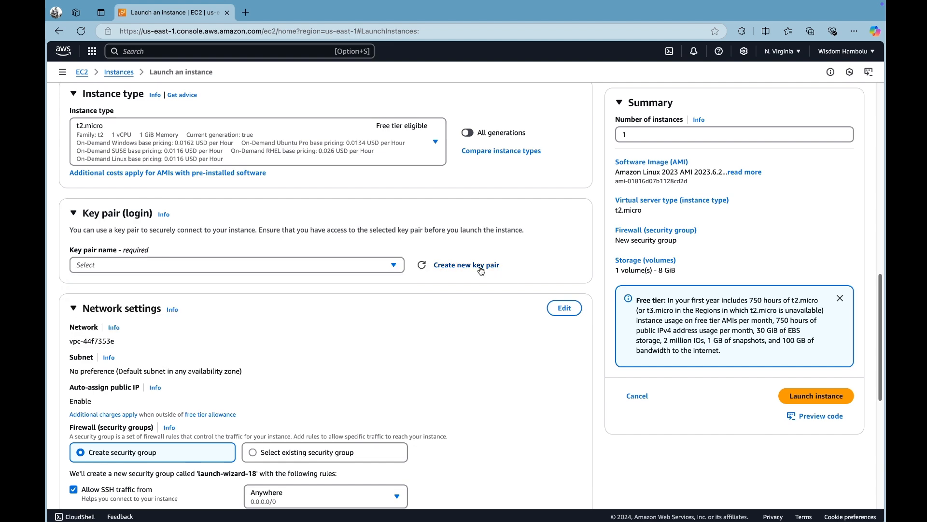
pyautogui.click(481, 265)
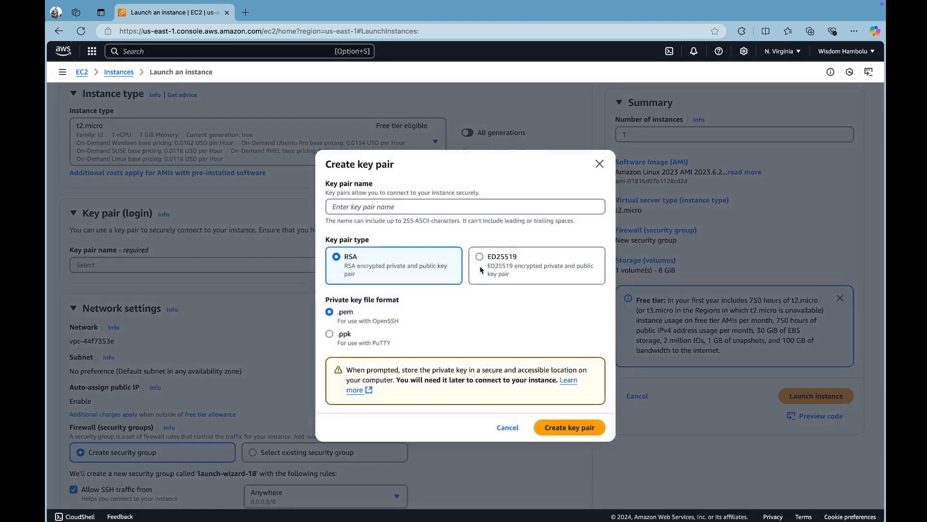
pyautogui.click(476, 207)
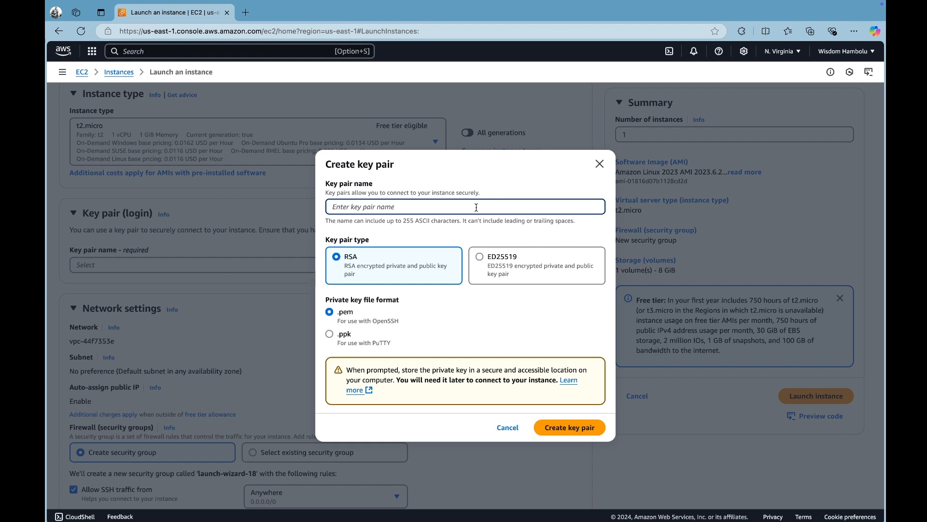
pyautogui.write('my-test-key')
pyautogui.click(574, 429)
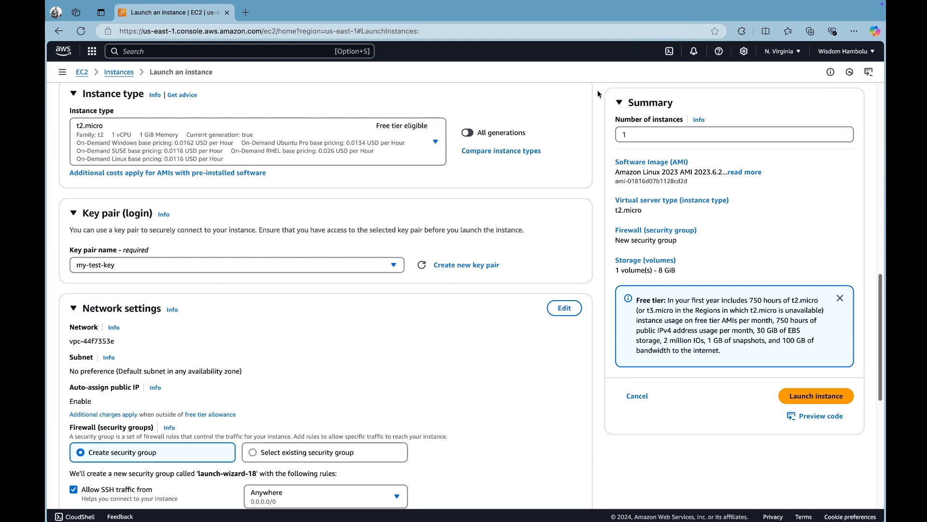
# Open the network settings for editing and examine the subnet choices and the security group options.
pyautogui.scroll(-2, 473, 257)
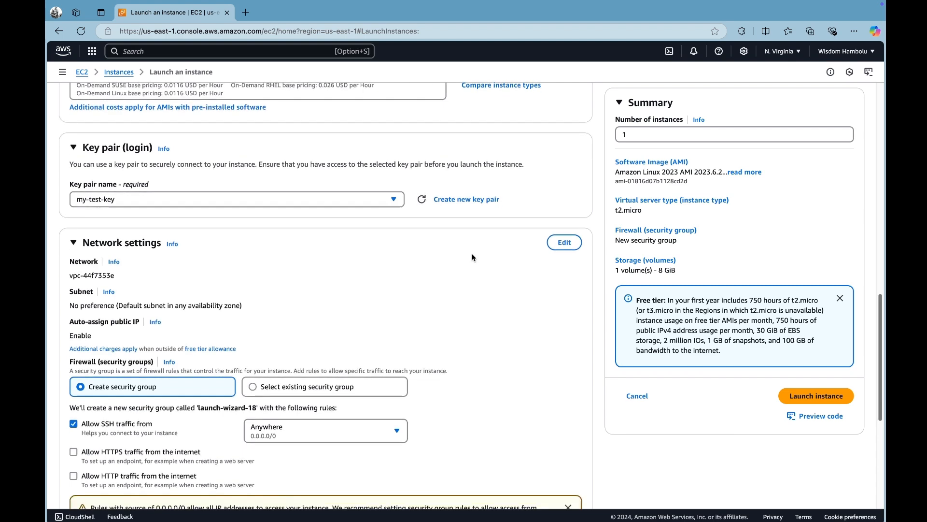
pyautogui.scroll(-2, 472, 258)
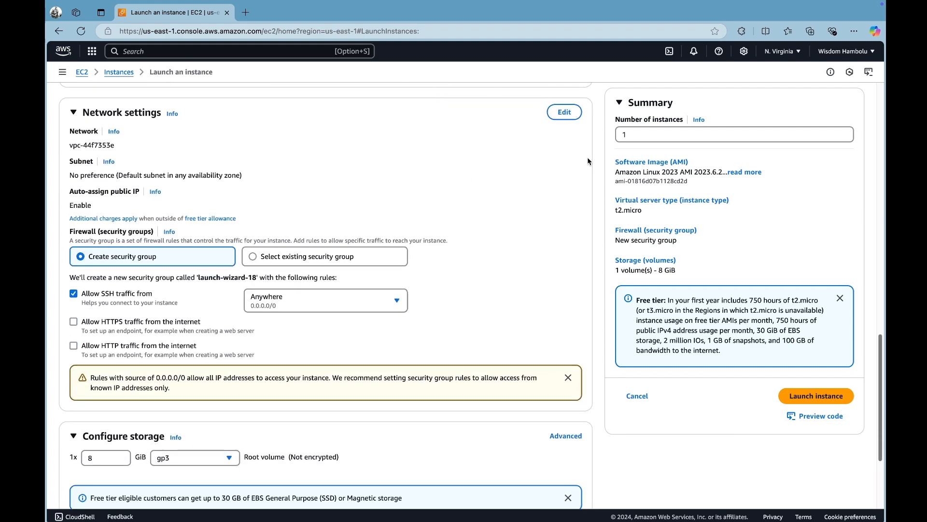
pyautogui.click(565, 112)
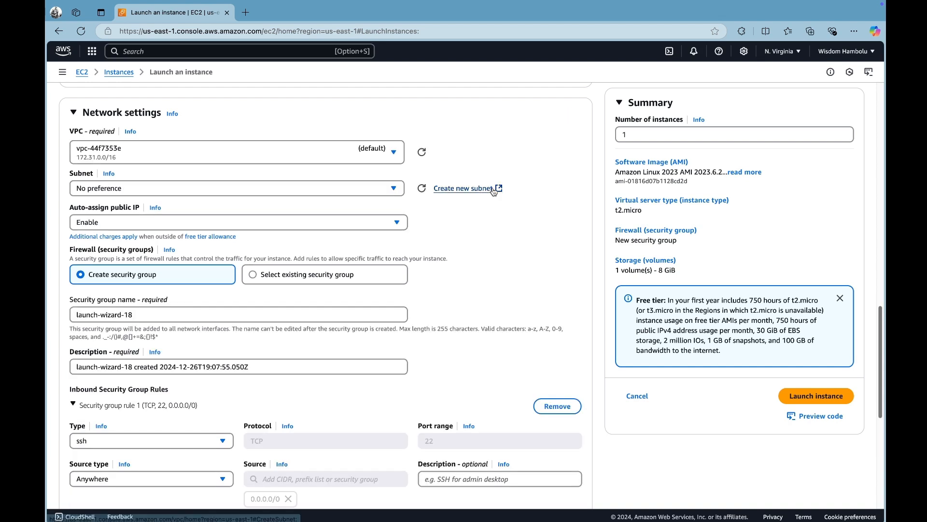
pyautogui.scroll(-1, 408, 275)
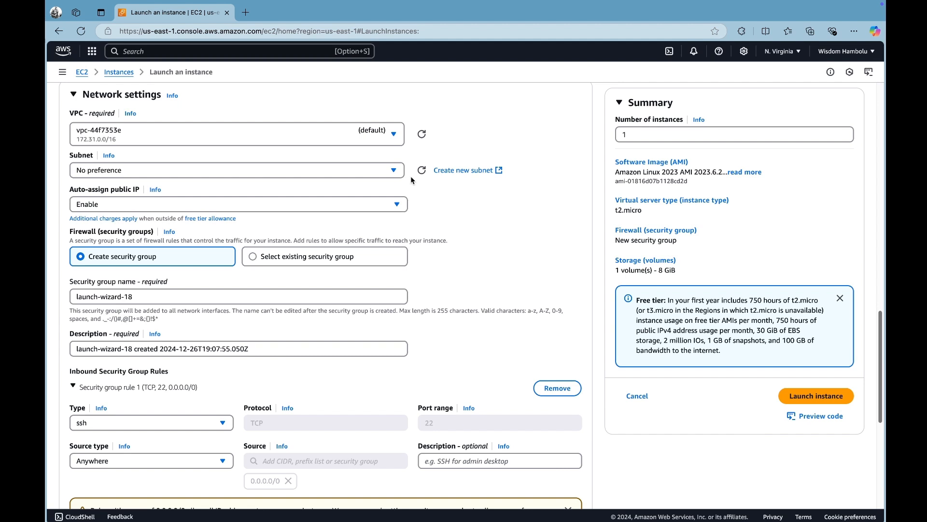
pyautogui.click(395, 170)
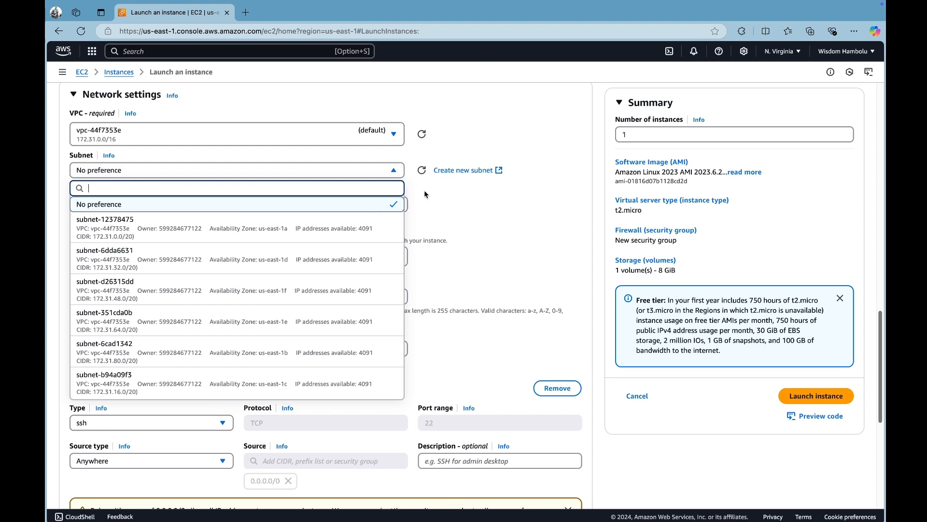
pyautogui.click(466, 198)
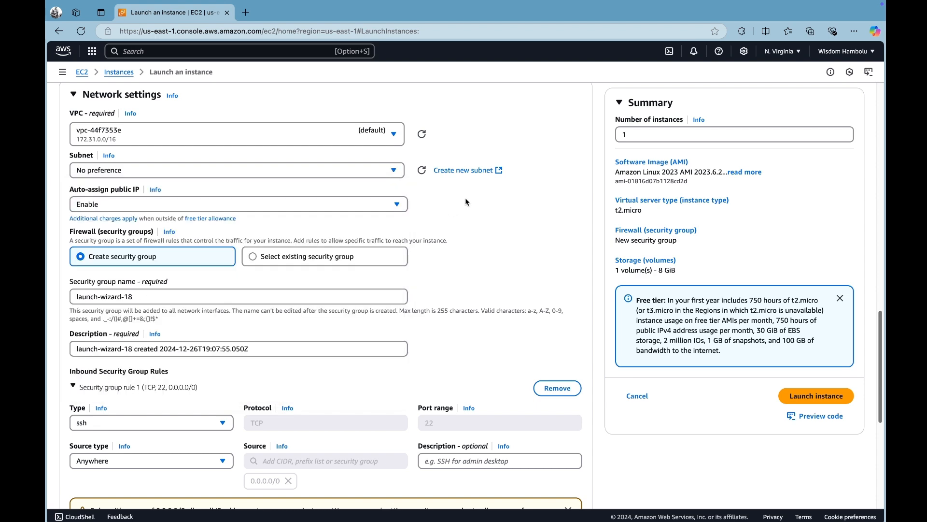
pyautogui.scroll(-2, 466, 198)
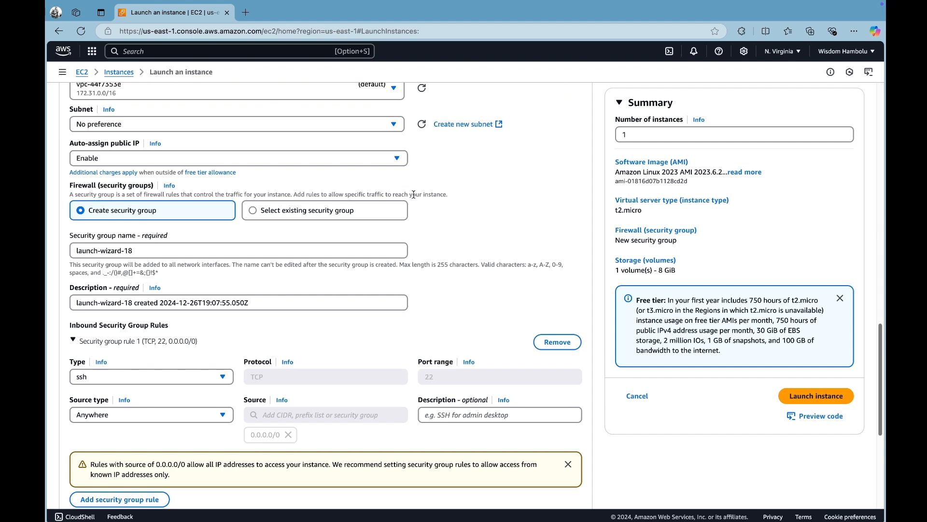
pyautogui.scroll(-2, 442, 208)
pyautogui.scroll(1, 442, 207)
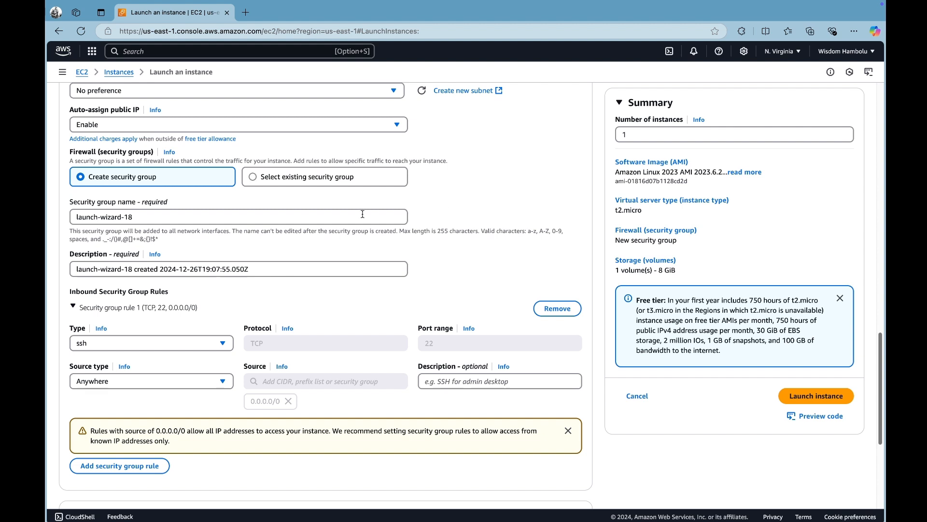
# Name the new security group my-test-sg and set its description to "Security group for my test instance".
pyautogui.tripleClick(176, 220)
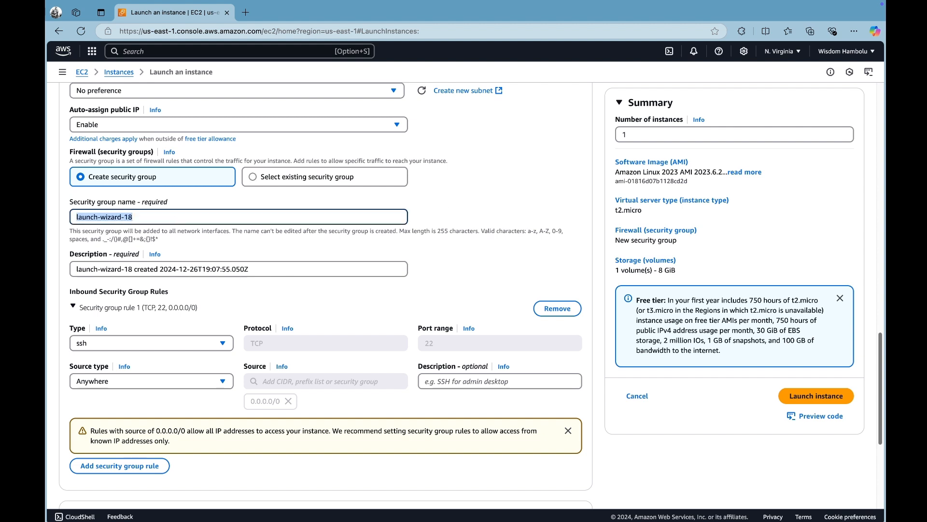
pyautogui.write('my-test-sg')
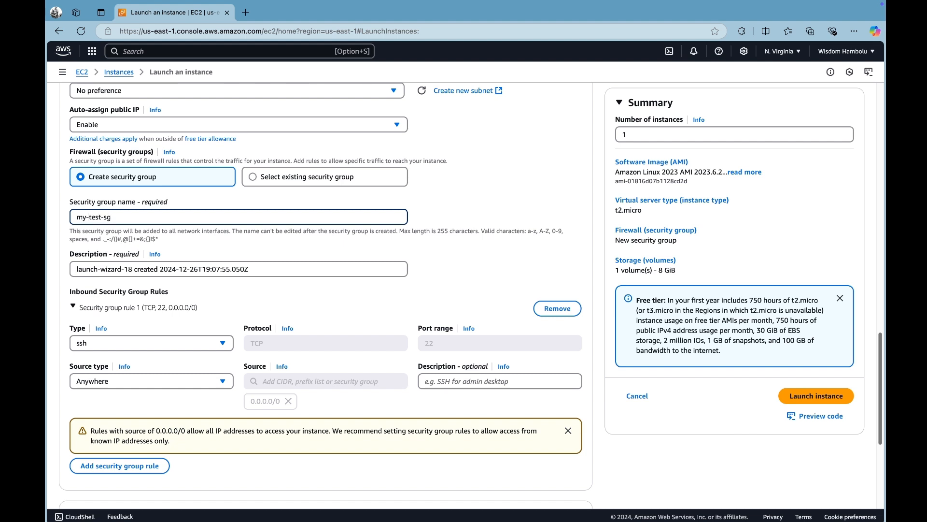
pyautogui.tripleClick(205, 268)
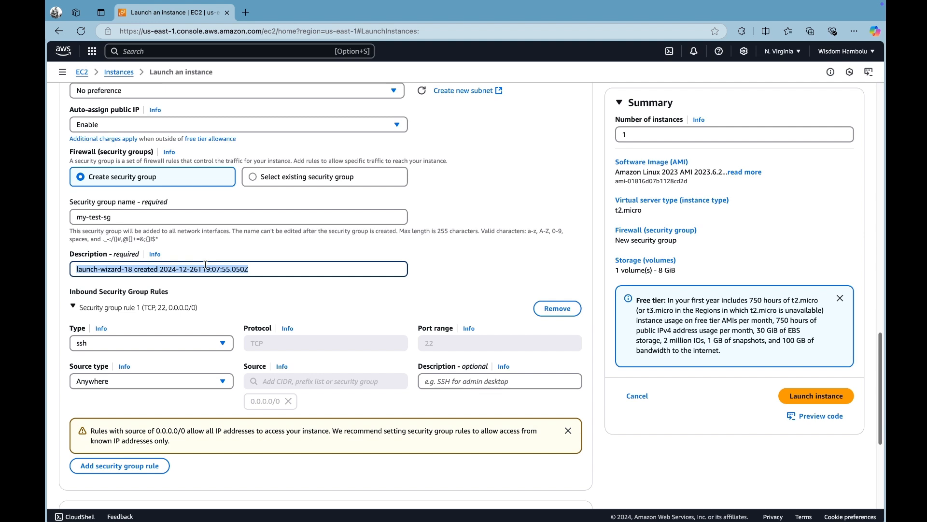
pyautogui.write('Se')
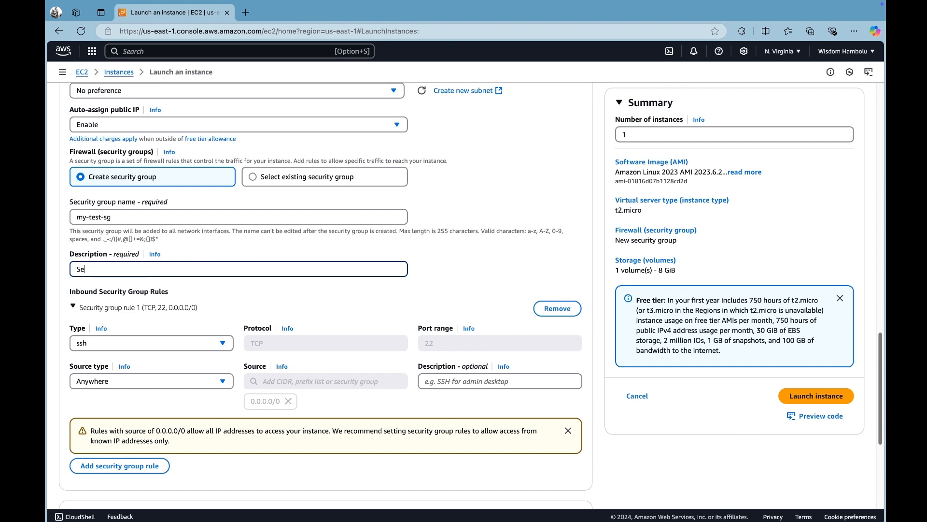
pyautogui.write('curity group for my test instance')
# Try the Custom and My IP source types for the ssh inbound rule and set the source type back to Anywhere.
pyautogui.scroll(2, 210, 315)
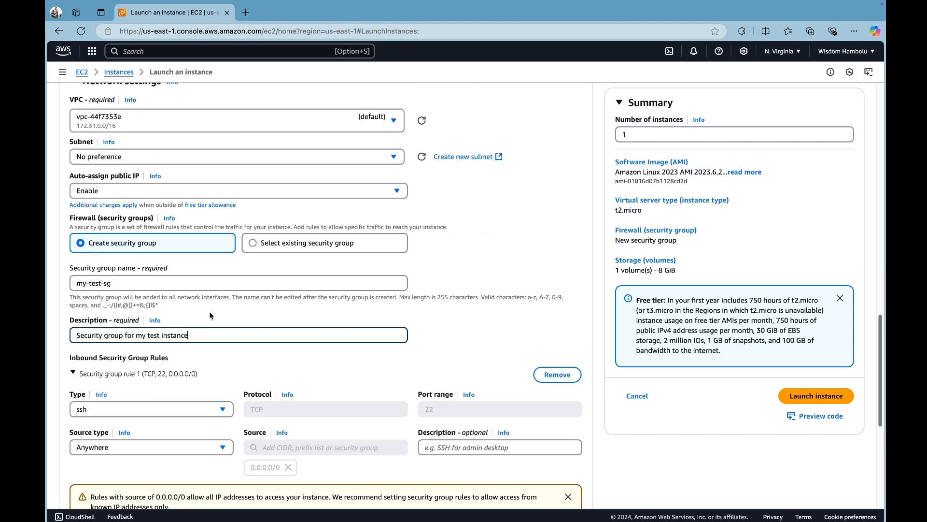
pyautogui.scroll(-1, 210, 316)
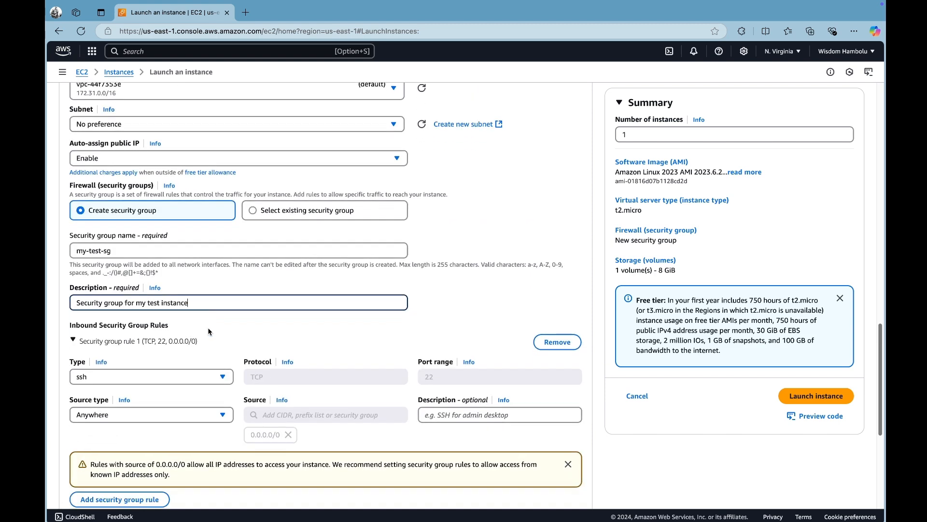
pyautogui.scroll(-1, 205, 352)
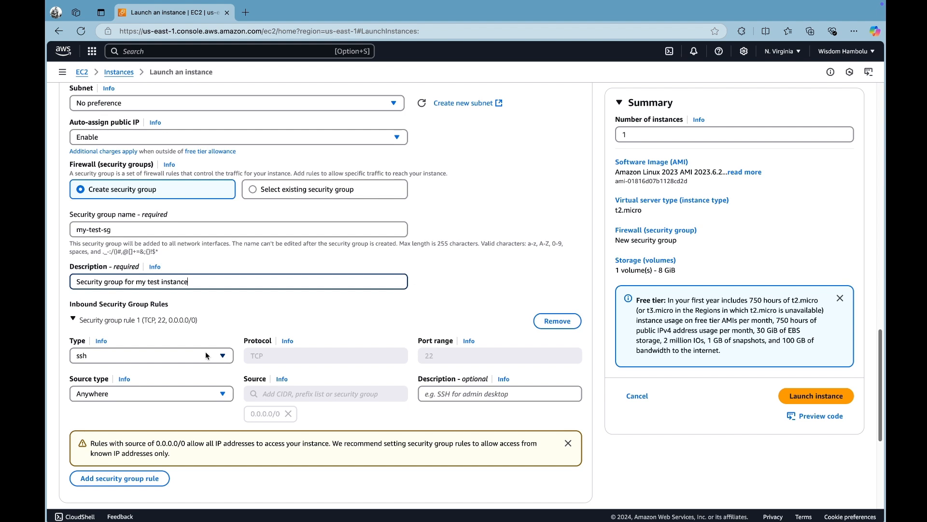
pyautogui.scroll(-1, 118, 344)
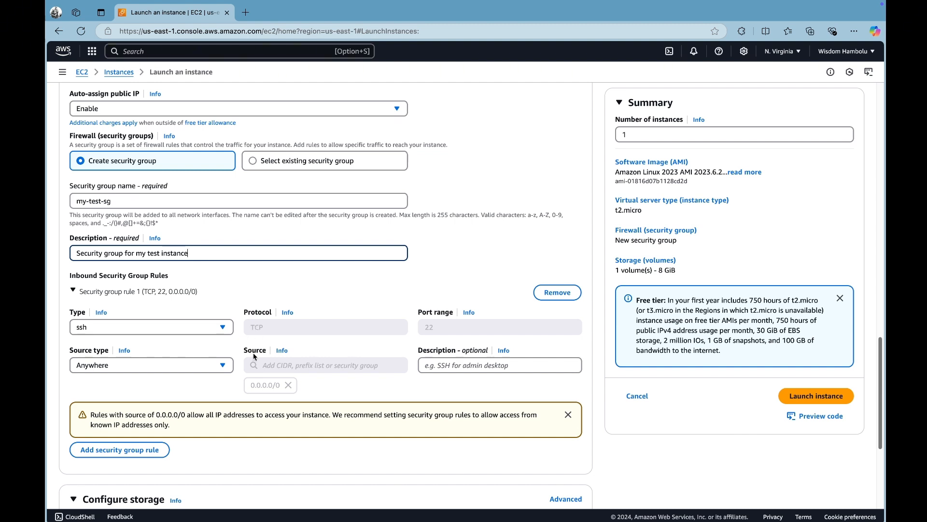
pyautogui.scroll(-1, 253, 352)
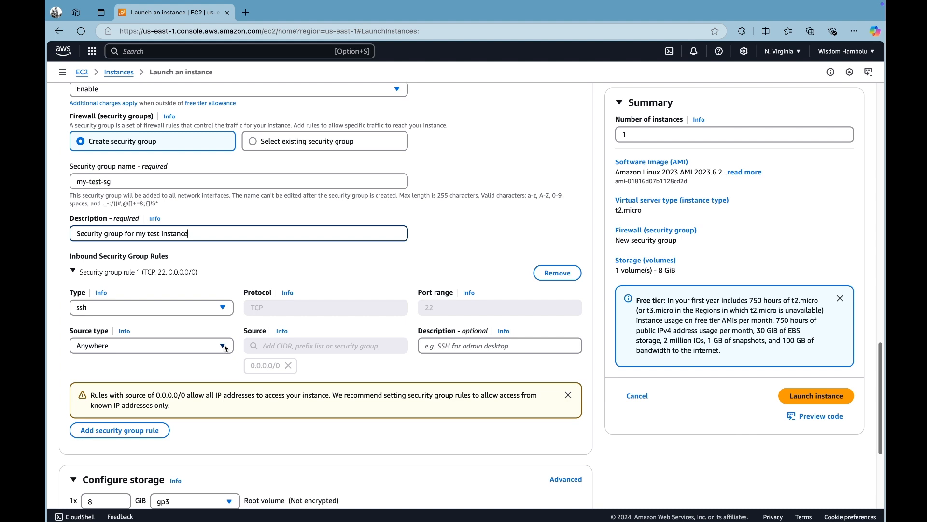
pyautogui.click(223, 346)
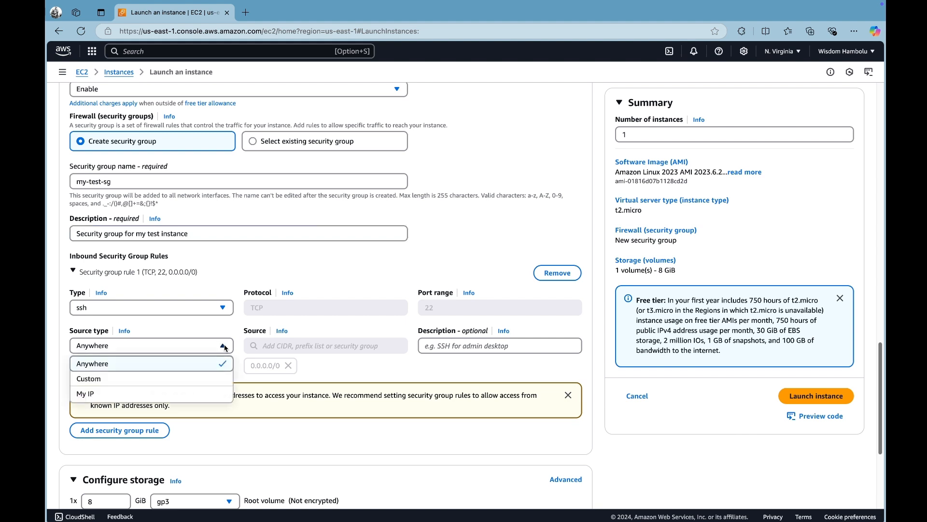
pyautogui.click(202, 379)
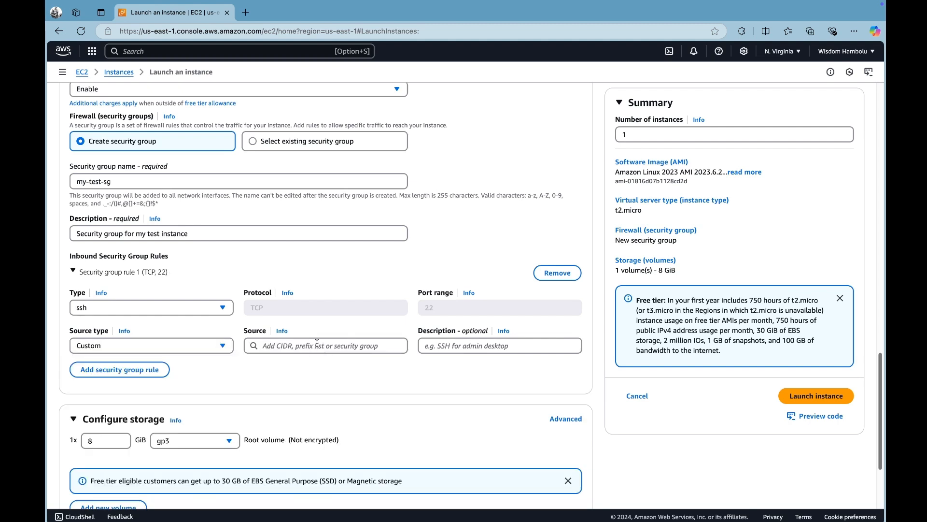
pyautogui.click(220, 351)
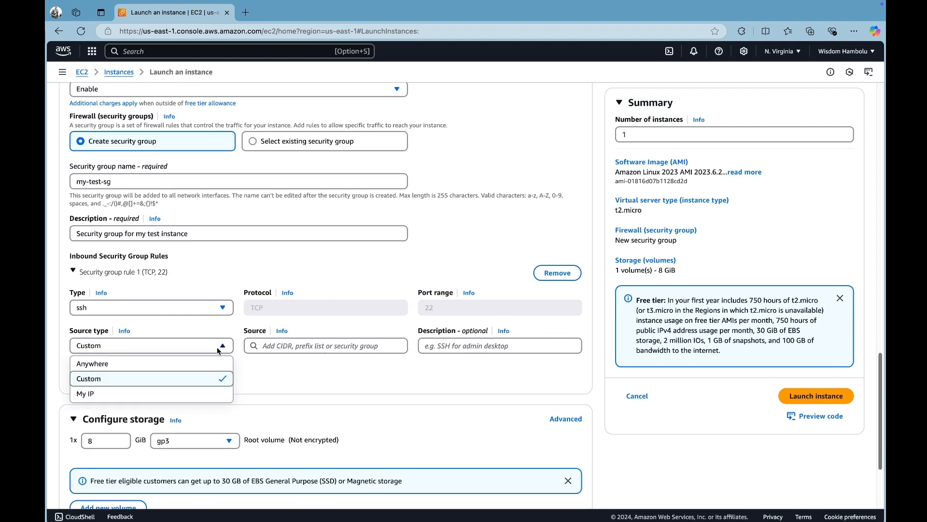
pyautogui.click(171, 394)
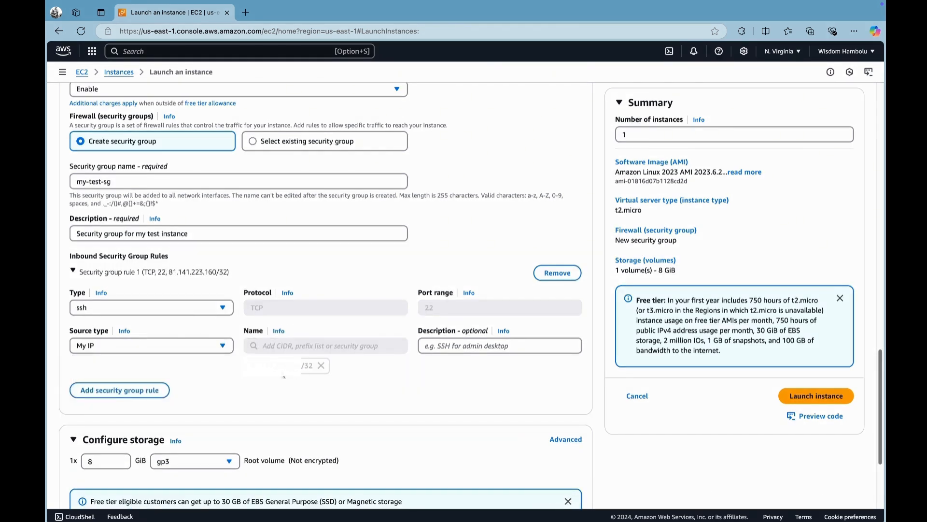
pyautogui.click(201, 346)
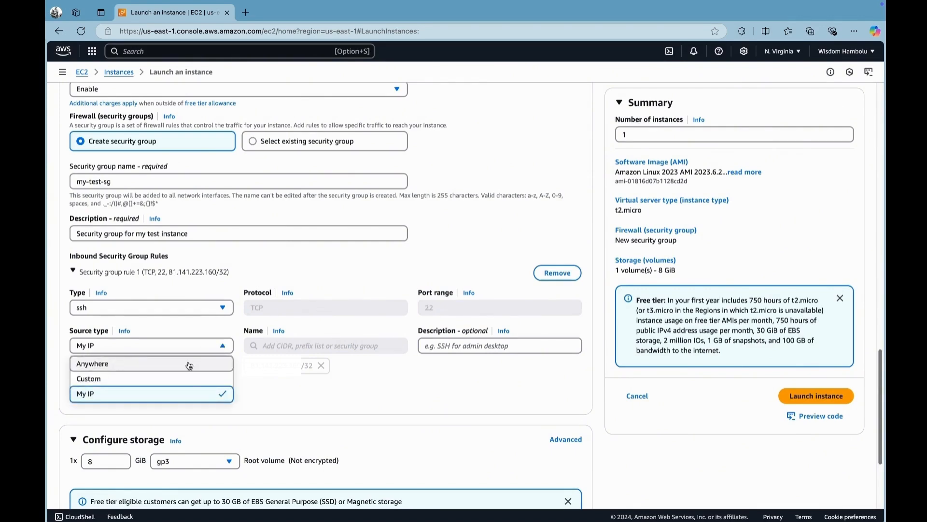
pyautogui.click(189, 365)
# Examine the storage settings and the advanced details, from domain join directory to user data, and collapse the advanced details again.
pyautogui.scroll(-5, 404, 334)
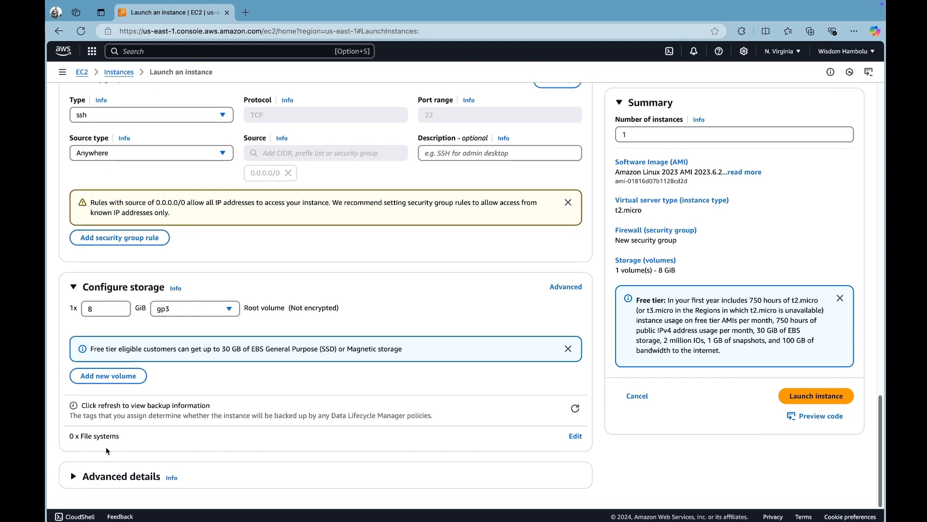
pyautogui.click(74, 477)
pyautogui.scroll(-10, 74, 480)
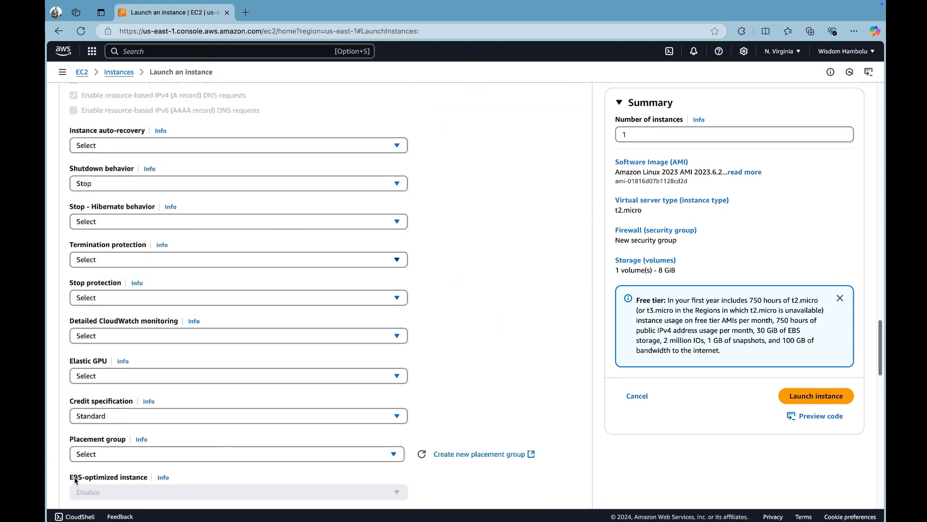
pyautogui.scroll(2, 75, 480)
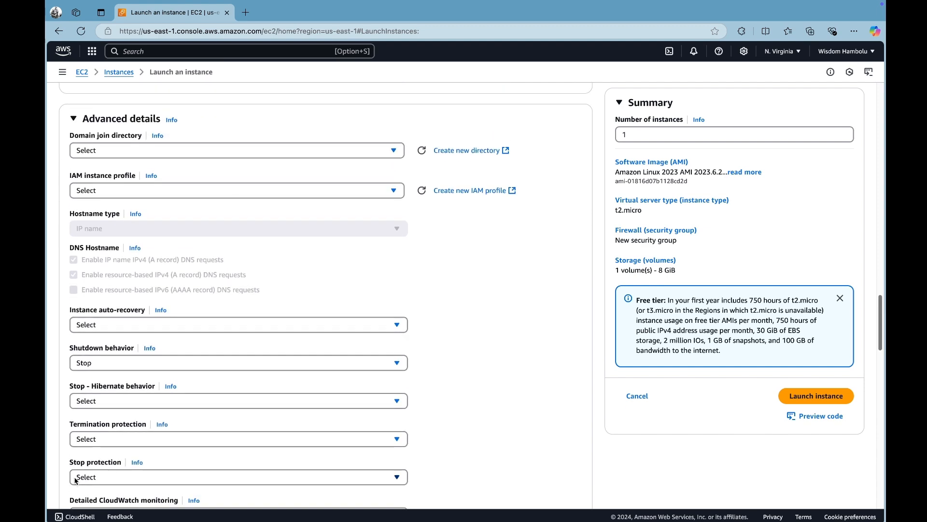
pyautogui.scroll(-15, 75, 480)
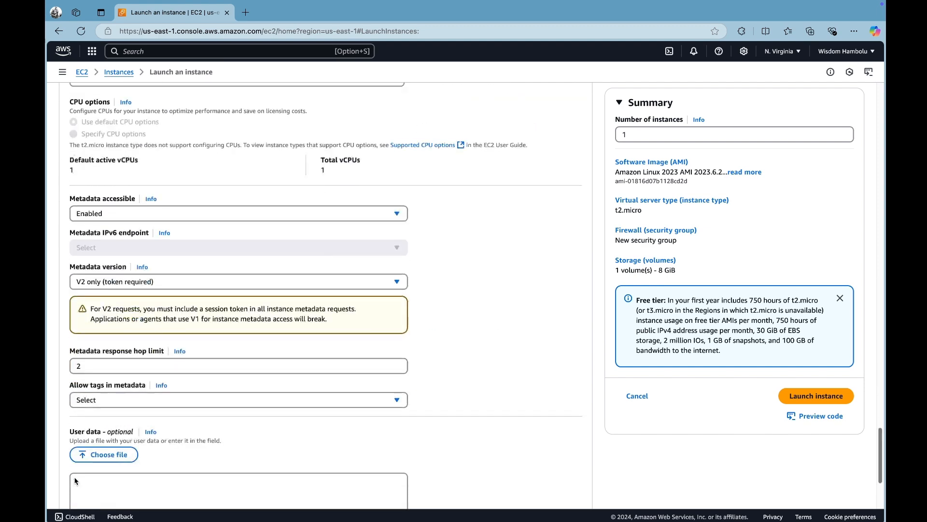
pyautogui.scroll(-3, 120, 426)
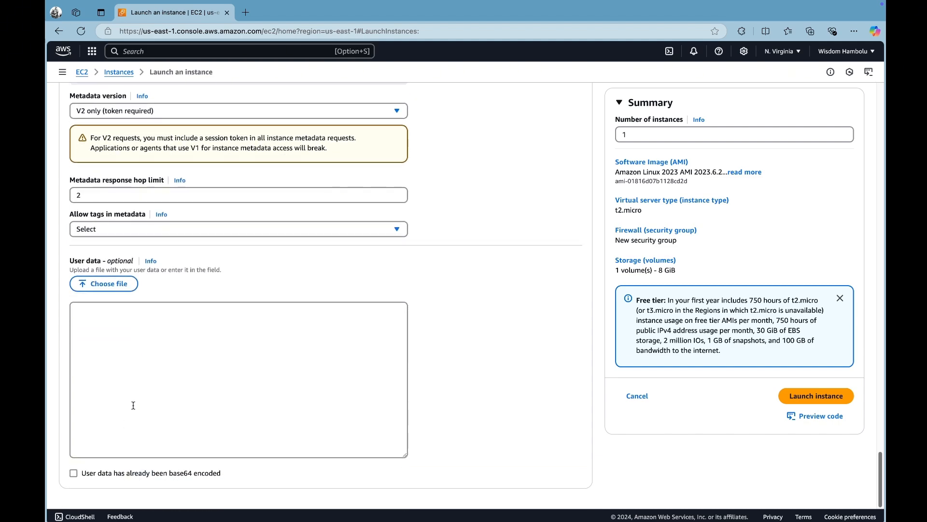
pyautogui.scroll(7, 150, 383)
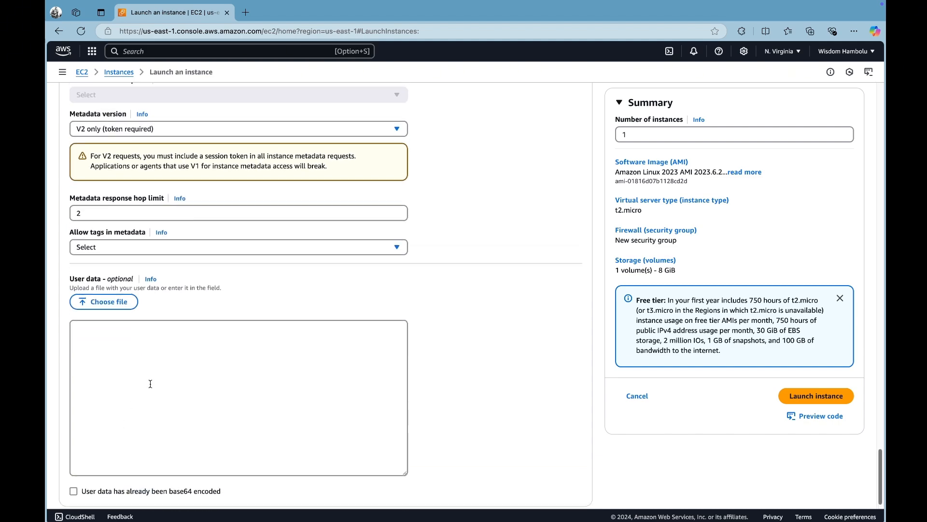
pyautogui.scroll(15, 150, 386)
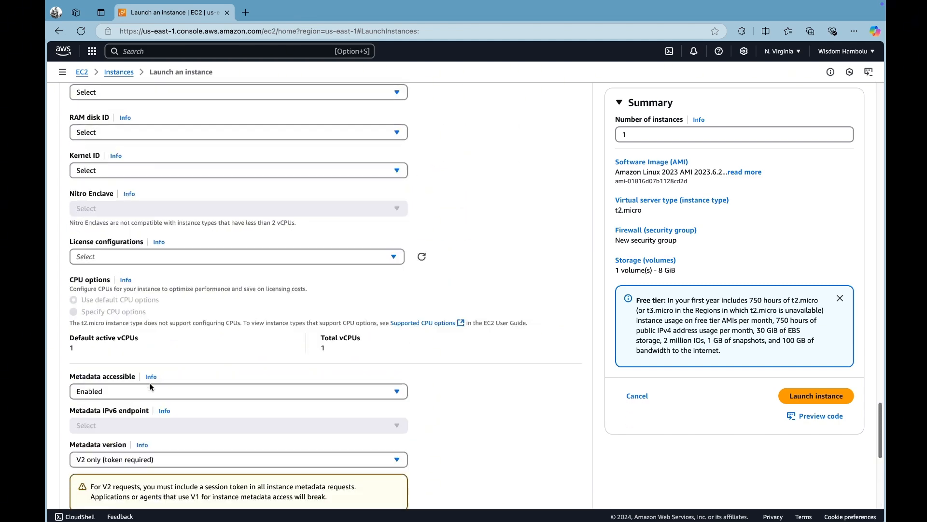
pyautogui.scroll(6, 150, 386)
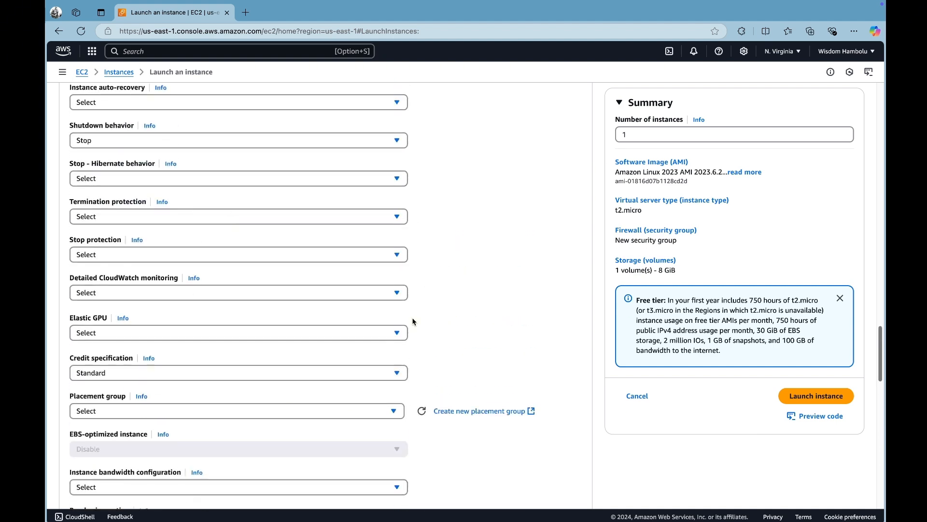
pyautogui.scroll(8, 413, 321)
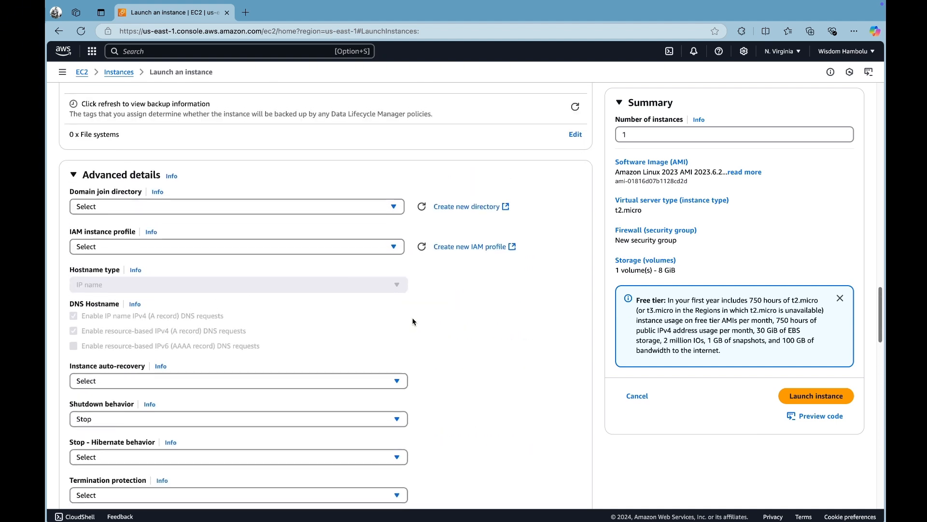
pyautogui.click(99, 175)
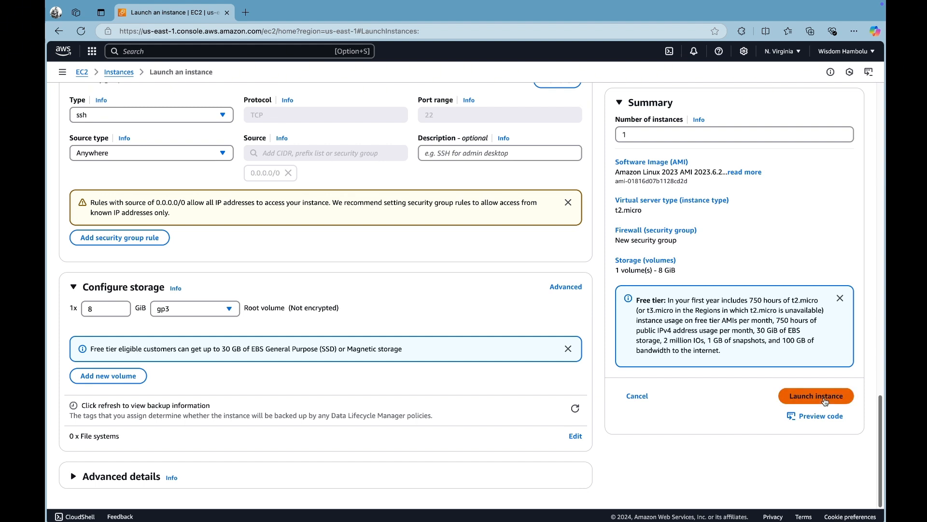
# Launch the instance, open it from the launch result and select my-test-instance in the instances list.
pyautogui.click(825, 400)
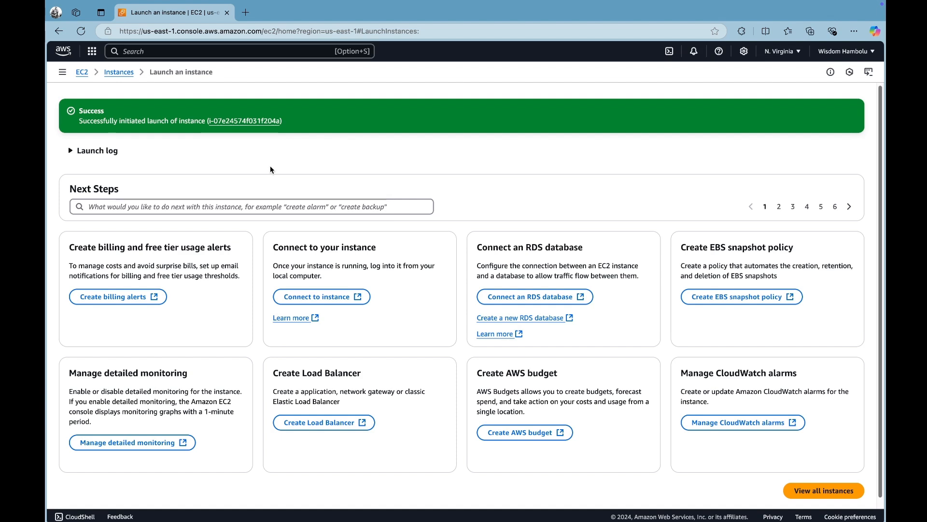
pyautogui.click(259, 127)
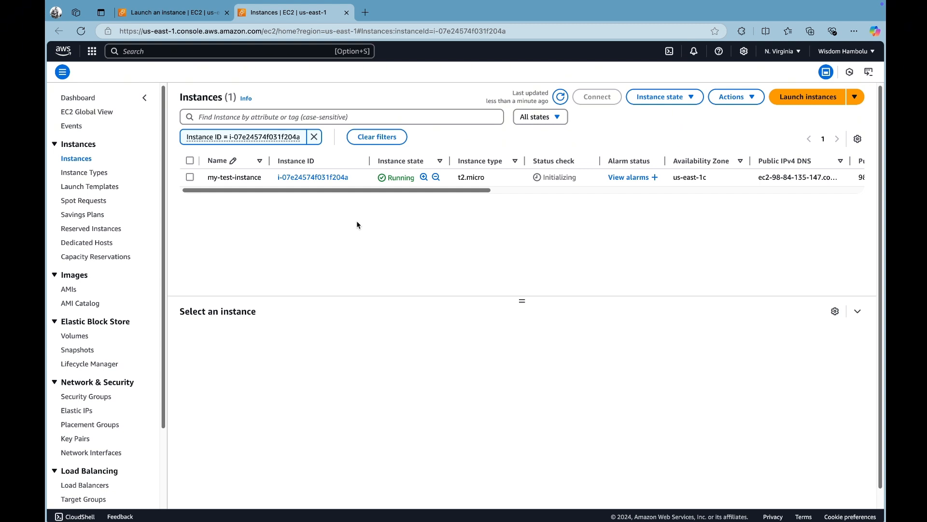
pyautogui.click(190, 176)
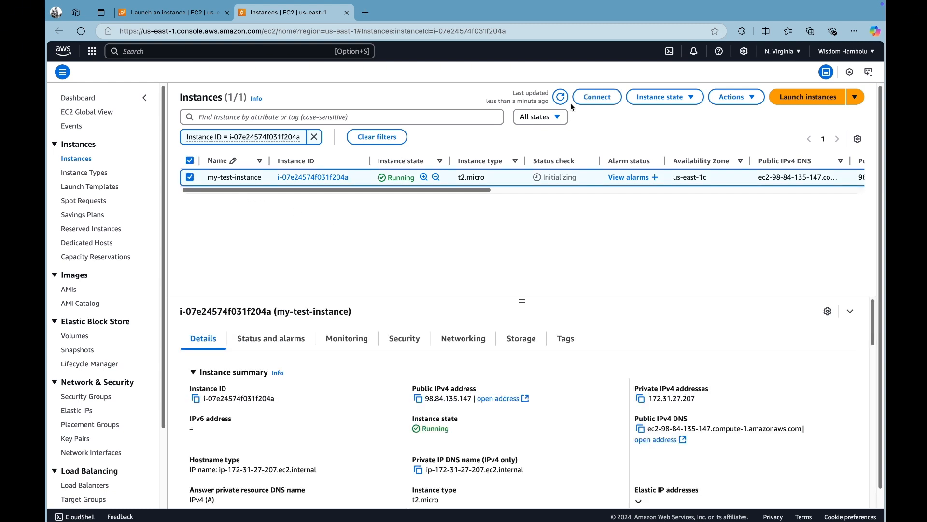
# Open the SSH client connection instructions for my-test-instance and copy the example ssh command.
pyautogui.click(597, 98)
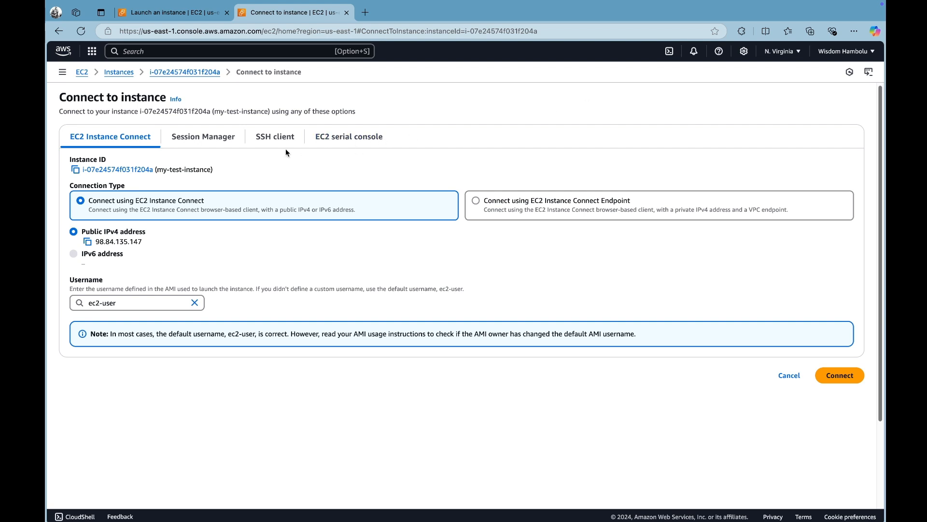
pyautogui.click(273, 140)
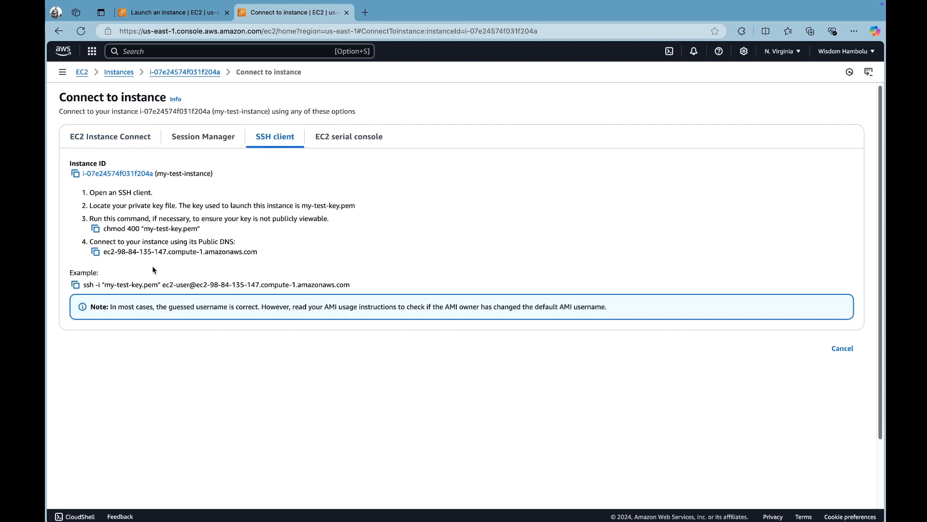
pyautogui.click(76, 286)
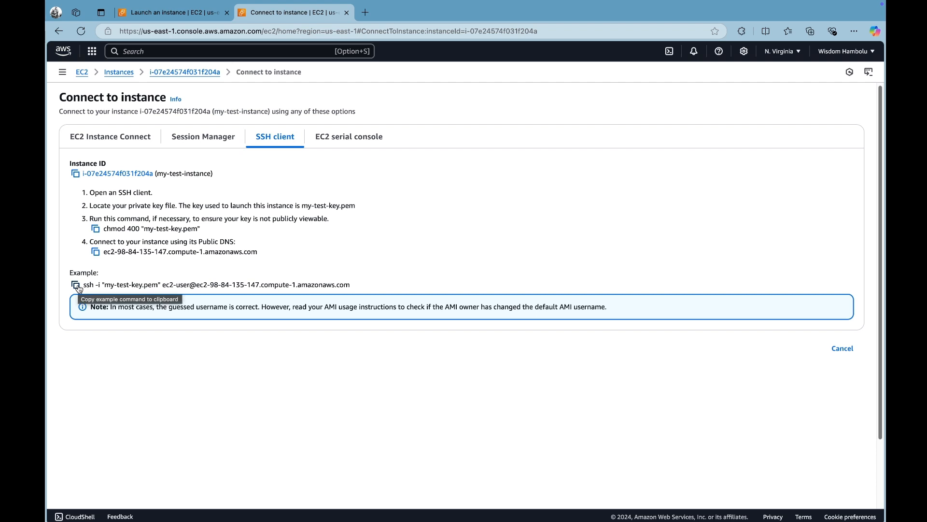
pyautogui.click(77, 287)
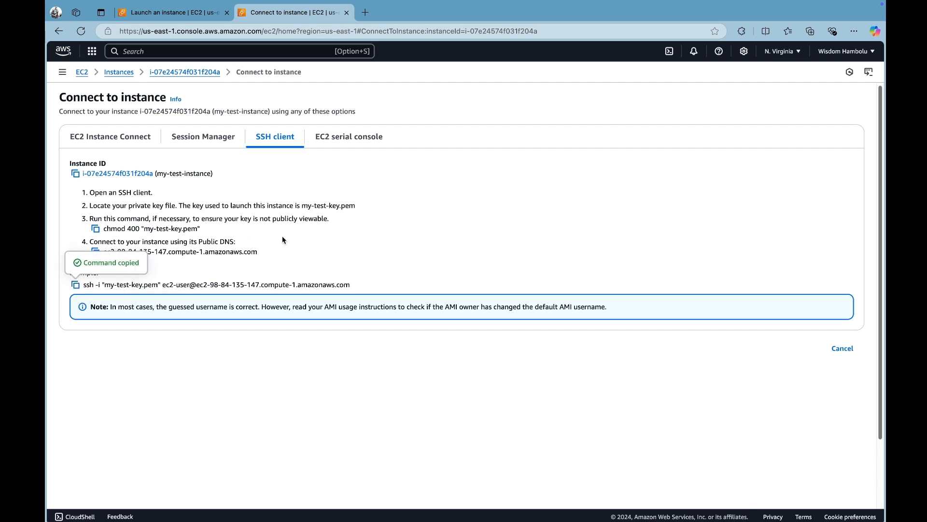
# Switch to the terminal, paste the copied ssh command and add the path ~/downloads/ in front of my-test-key.pem.
pyautogui.hotkey('ctrl', 'Right')
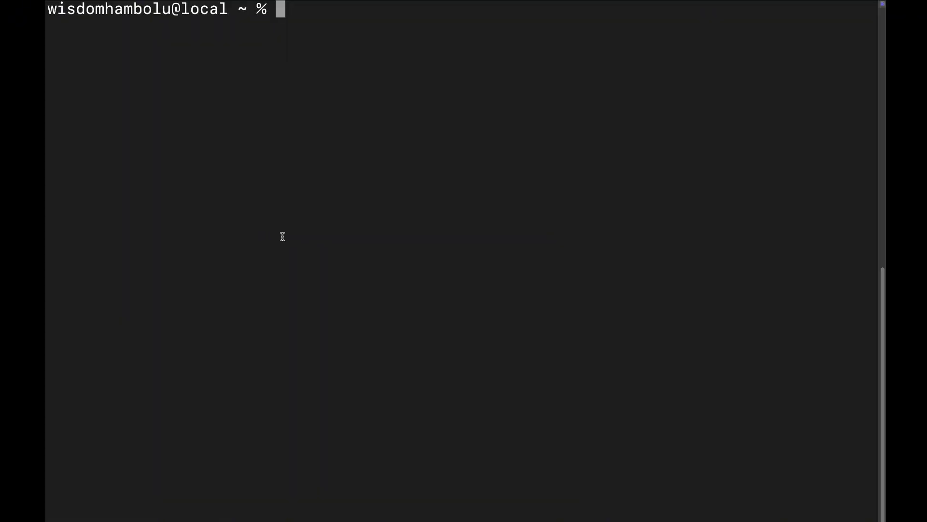
pyautogui.press('super+v')
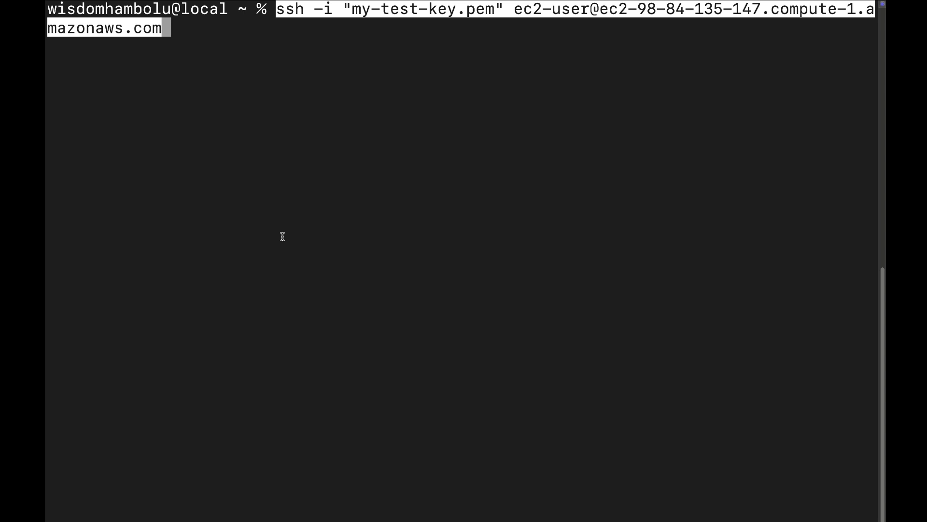
pyautogui.press('Left')
pyautogui.hotkey('alt', 'Left')
pyautogui.hotkey('alt', 'Left')
pyautogui.hotkey('alt', 'Left')
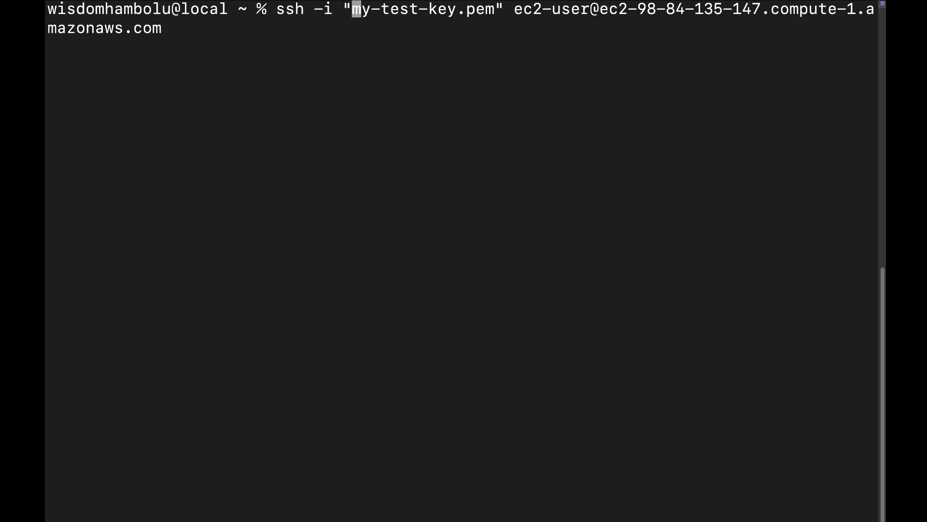
pyautogui.write('~/down')
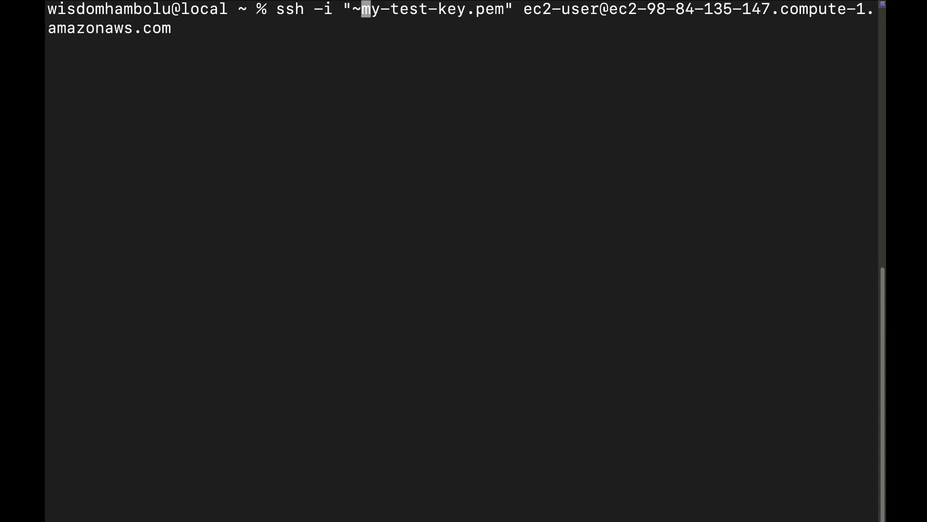
pyautogui.write('loads/')
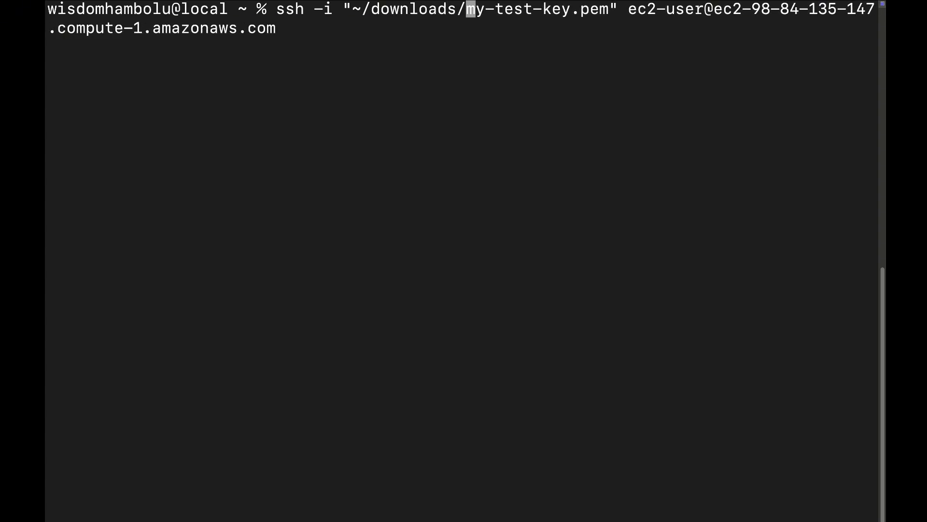
# Capitalise the folder name in the ssh command so the key path reads ~/Downloads/my-test-key.pem.
pyautogui.press('Left')
pyautogui.press('Left')
pyautogui.press('Left')
pyautogui.press('Left')
pyautogui.press('Left')
pyautogui.press('Left')
pyautogui.press('Left')
pyautogui.press('Left')
pyautogui.press('Left')
pyautogui.press('BackSpace')
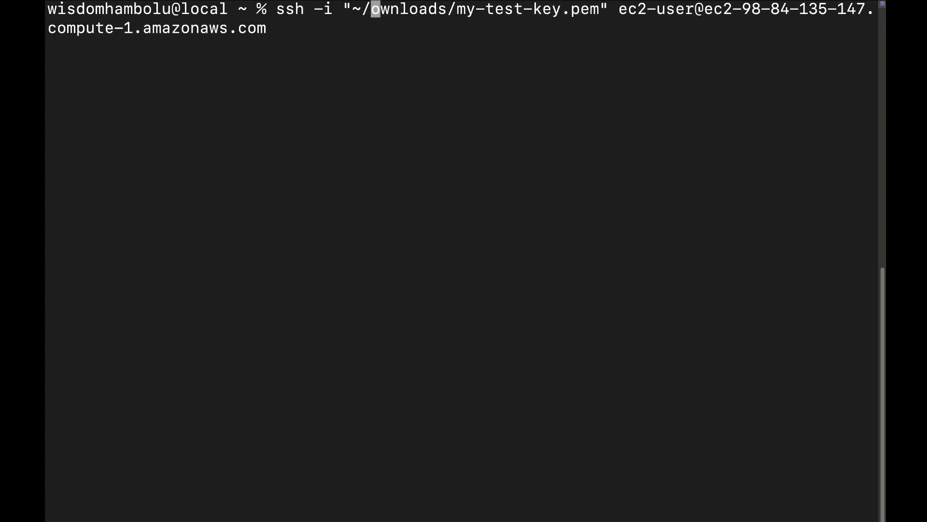
pyautogui.write('D')
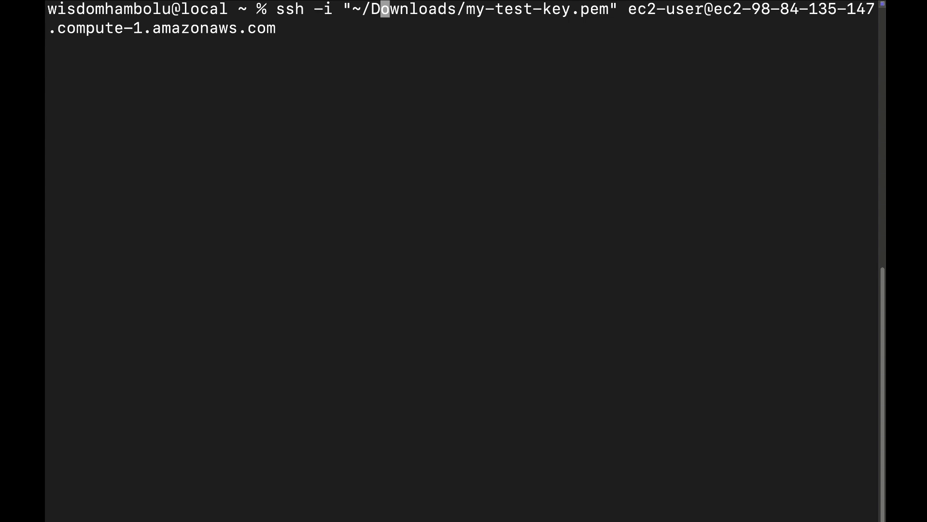
# Run the ssh command and answer yes to continue connecting to the host.
pyautogui.hotkey('alt', 'Right')
pyautogui.hotkey('alt', 'Right')
pyautogui.hotkey('alt', 'Right')
pyautogui.press('Return')
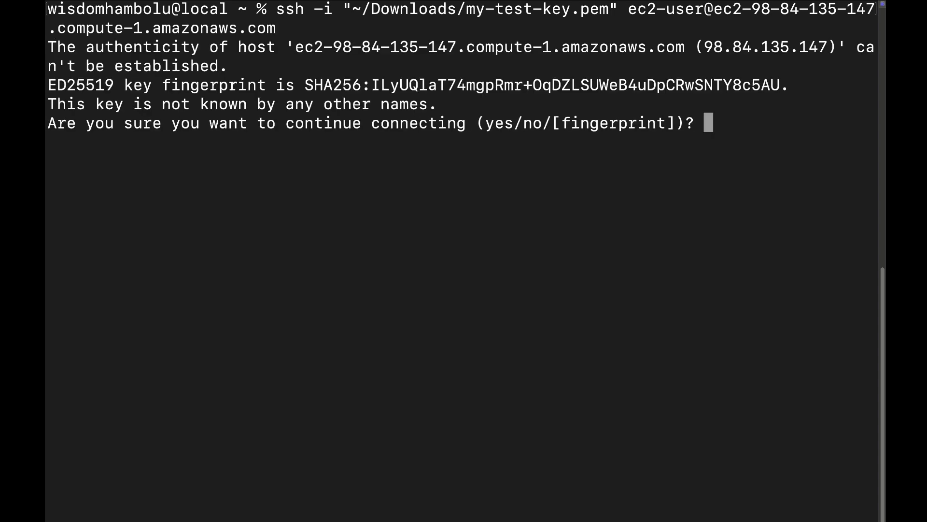
pyautogui.write('yes')
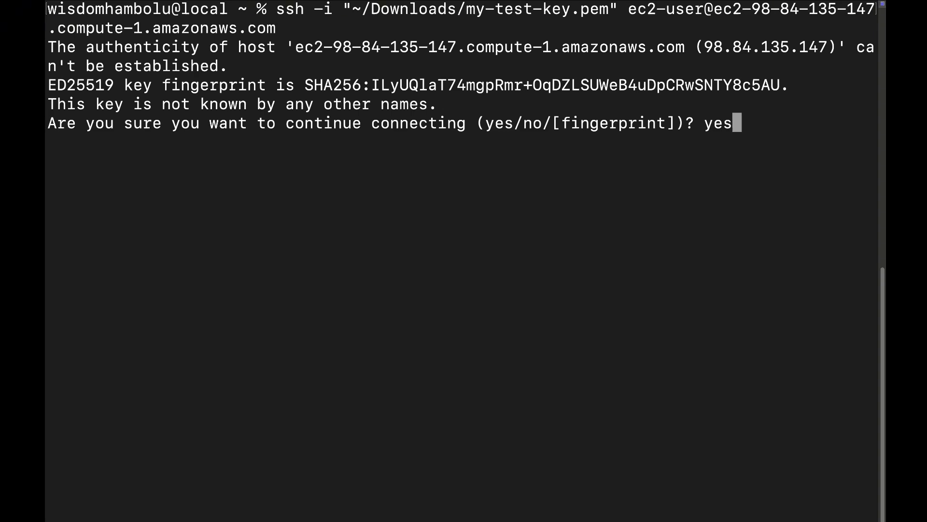
pyautogui.press('Return')
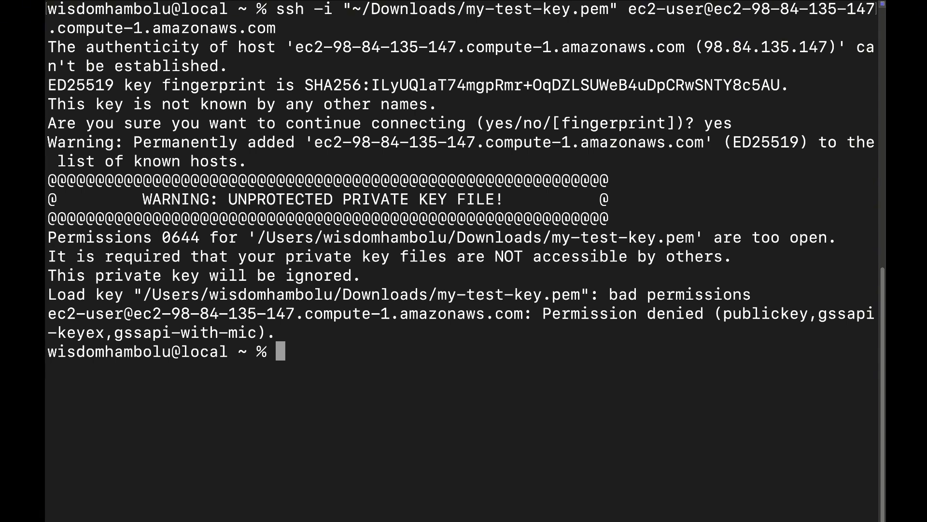
# Set the permissions of my-test-key.pem to 0600 with chmod, reusing the key's full path from the terminal output.
pyautogui.write('chmod')
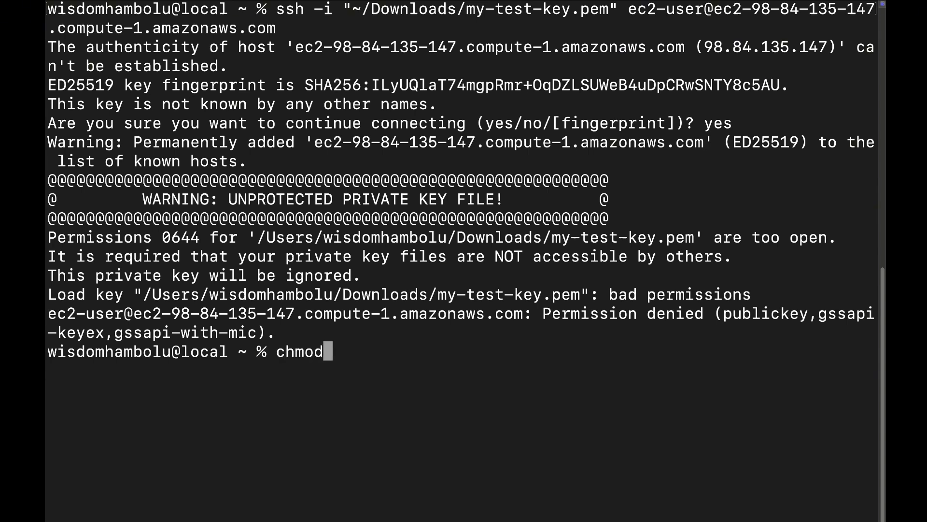
pyautogui.write(' 0600')
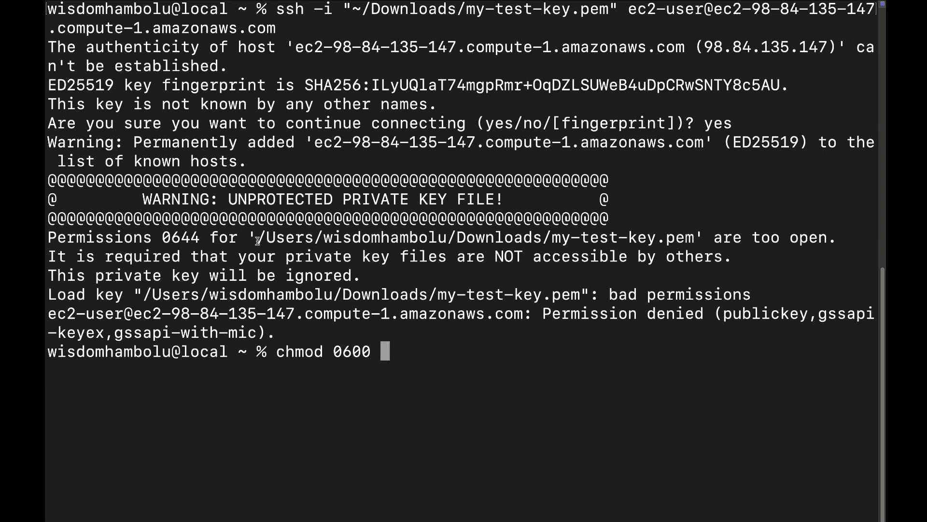
pyautogui.moveTo(258, 239); pyautogui.dragTo(696, 239)
pyautogui.press('super+c')
pyautogui.press('super+v')
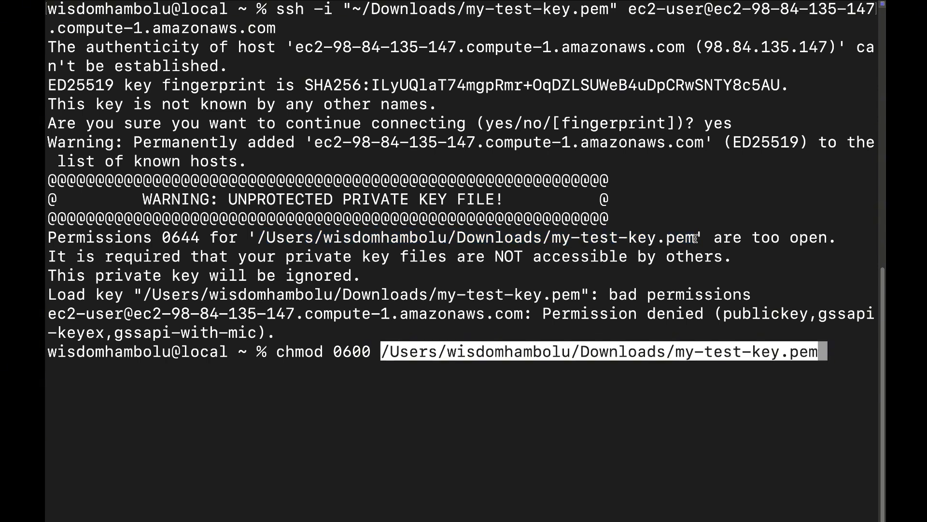
pyautogui.press('Return')
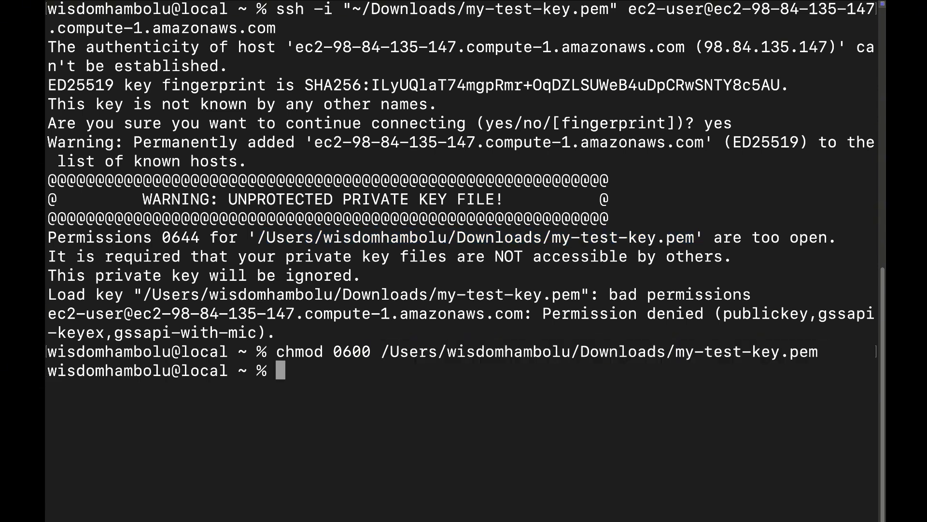
# Clear the terminal and rerun the earlier ssh command with ~/Downloads/my-test-key.pem to connect to the instance.
pyautogui.write('clear')
pyautogui.press('Return')
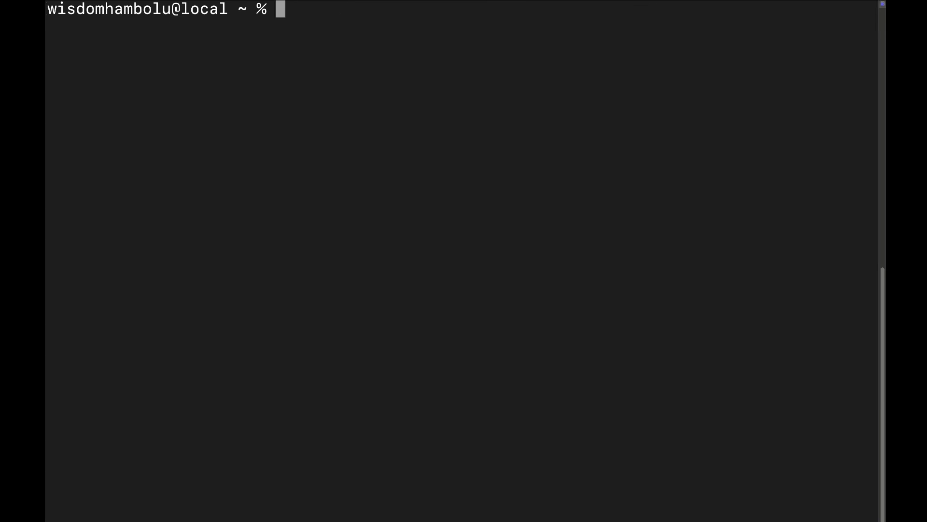
pyautogui.press('Up')
pyautogui.press('Up')
pyautogui.press('Up')
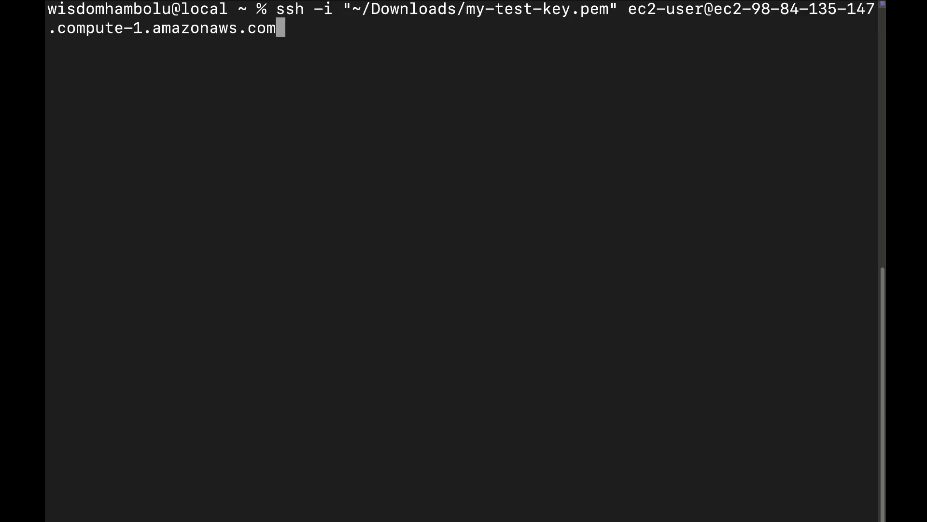
pyautogui.press('Return')
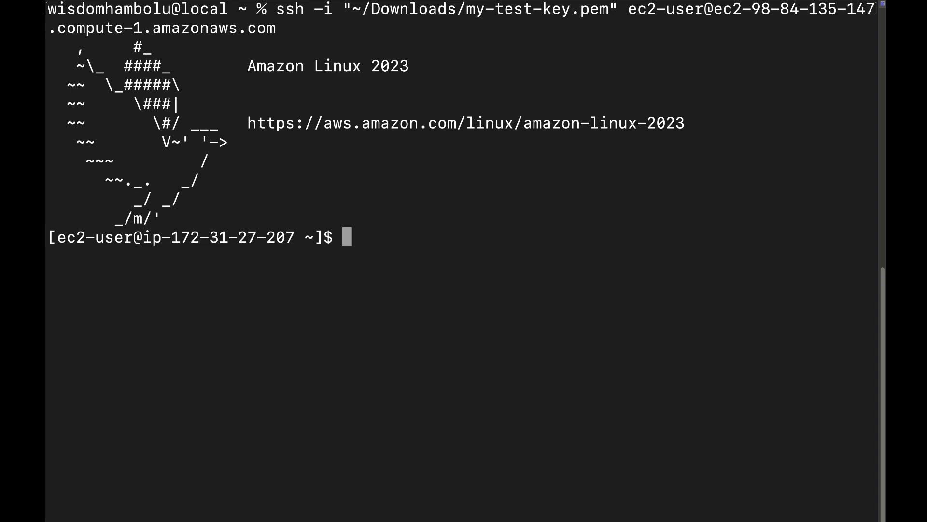
# Switch back to the AWS console in the browser, open the instances list and terminate my-test-instance.
pyautogui.hotkey('ctrl', 'Left')
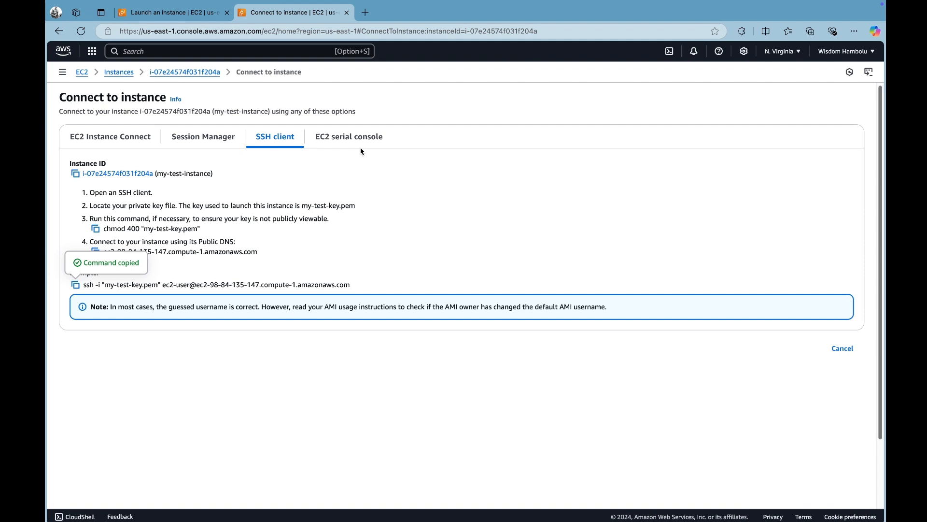
pyautogui.click(122, 75)
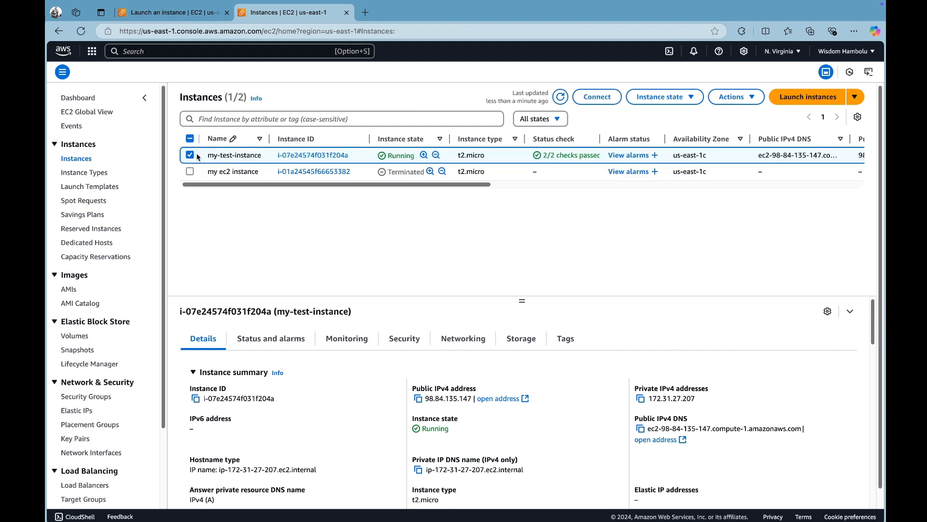
pyautogui.click(667, 102)
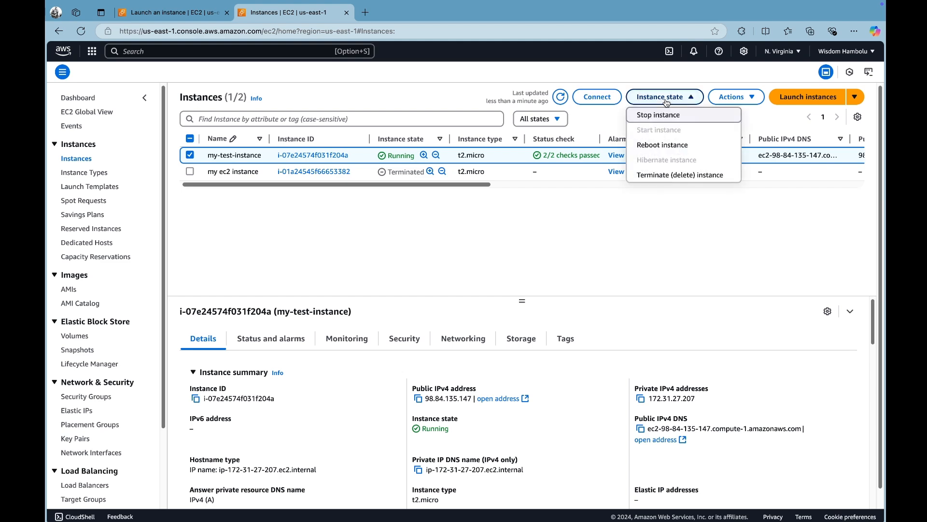
pyautogui.click(673, 176)
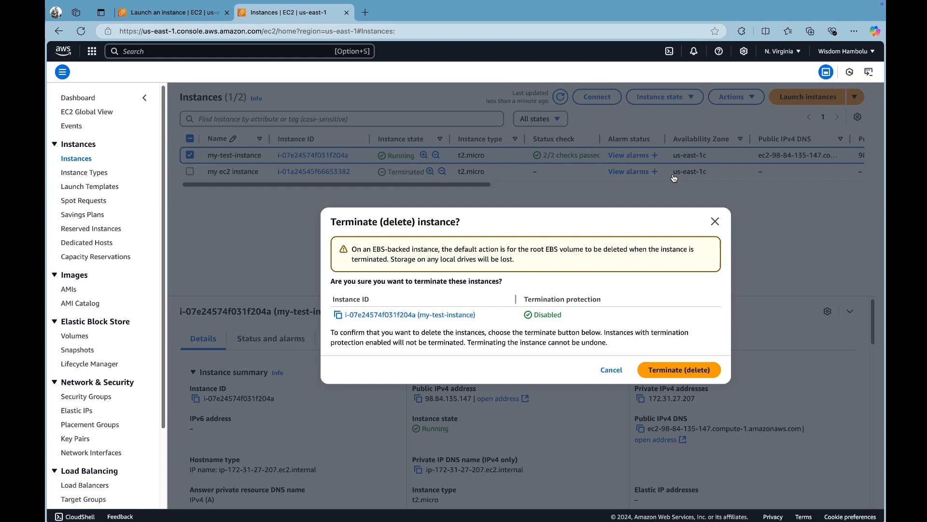
pyautogui.click(692, 375)
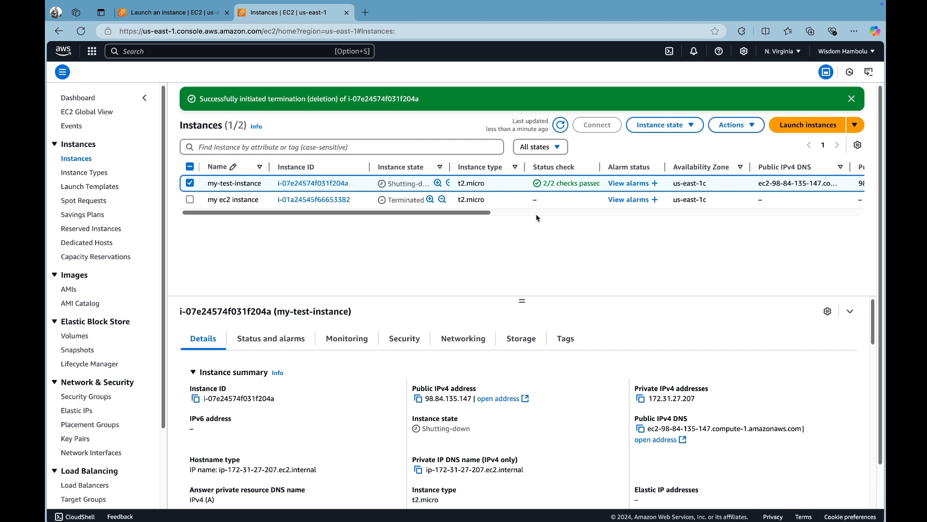
# Widen the Instance state column and refresh the instances list.
pyautogui.moveTo(450, 166); pyautogui.dragTo(470, 167)
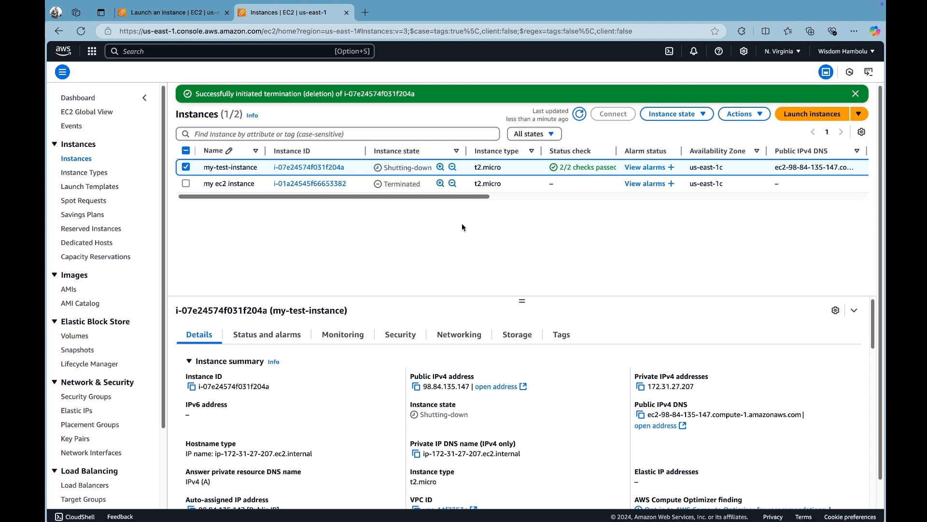
pyautogui.click(579, 116)
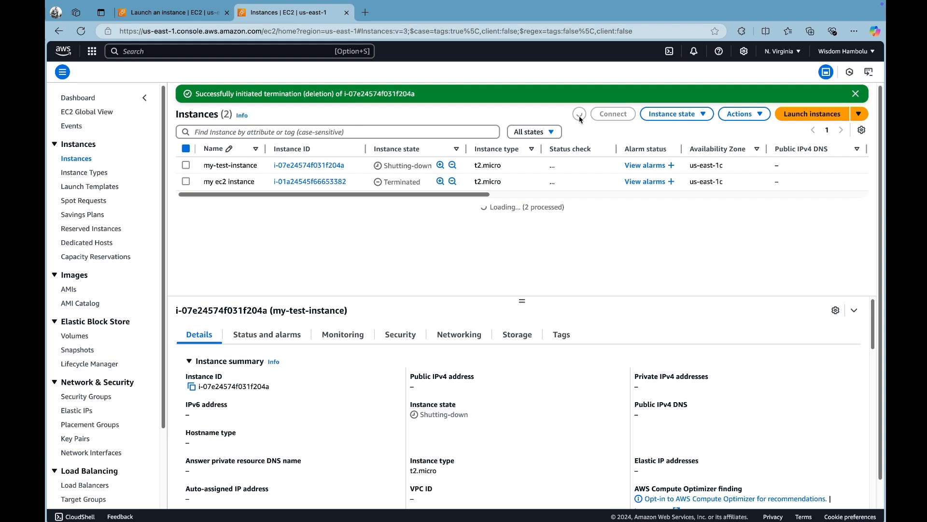